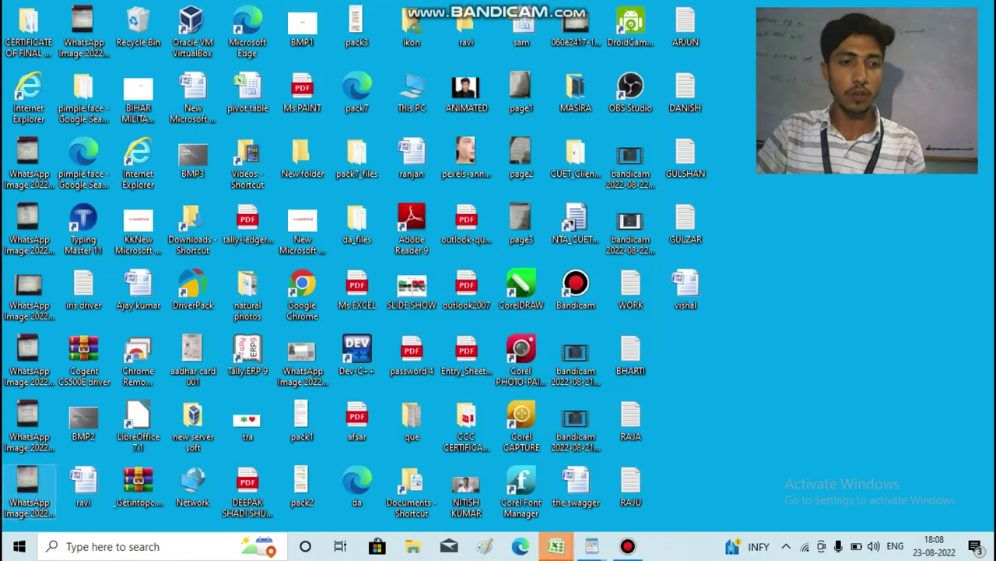
- Launch Excel 2007 from the Start menu's Microsoft Office folder to get blank workbook Book3
left_click(19, 545)
scroll(116, 233, "down", 5)
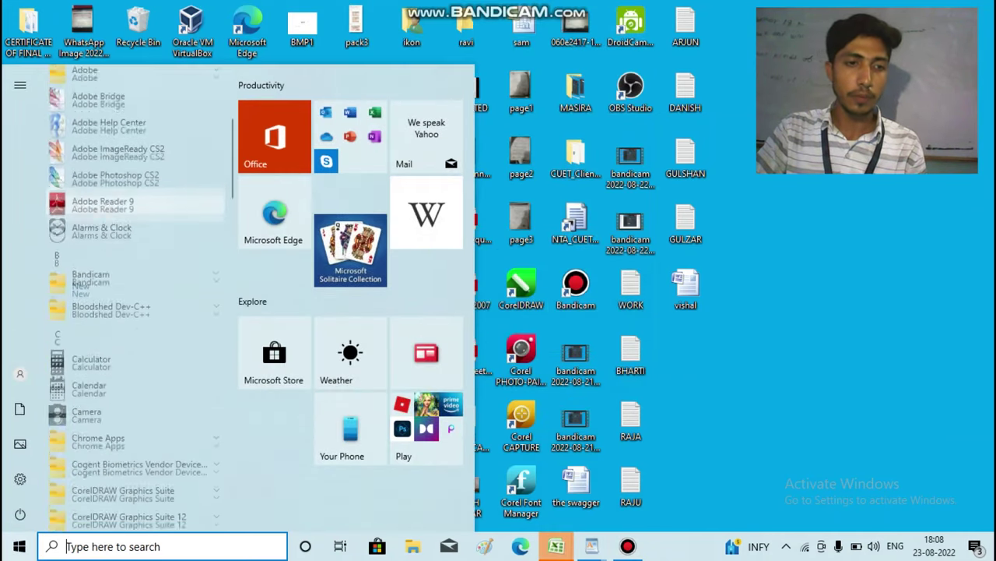
scroll(133, 233, "down", 7)
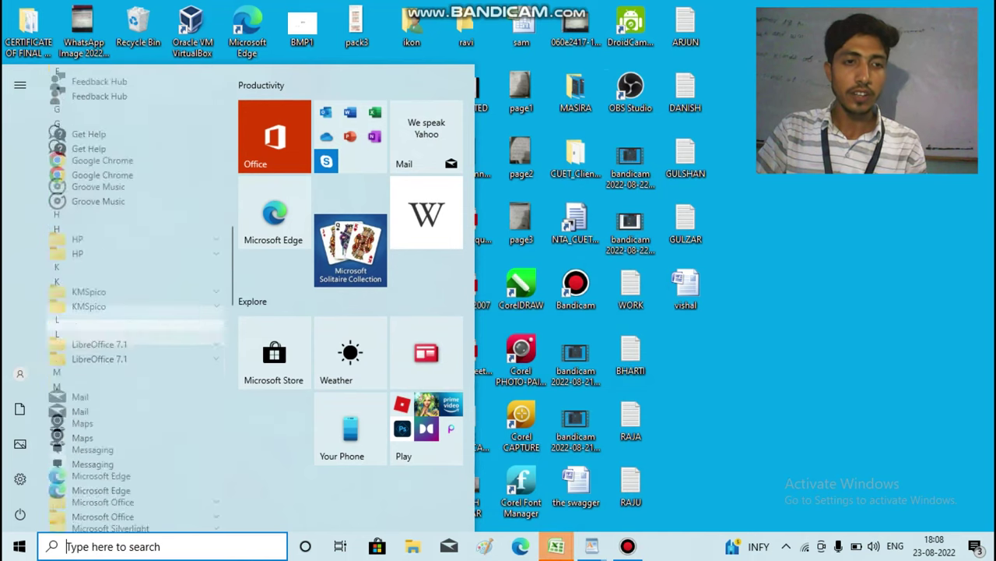
scroll(133, 366, "down", 5)
scroll(133, 389, "up", 6)
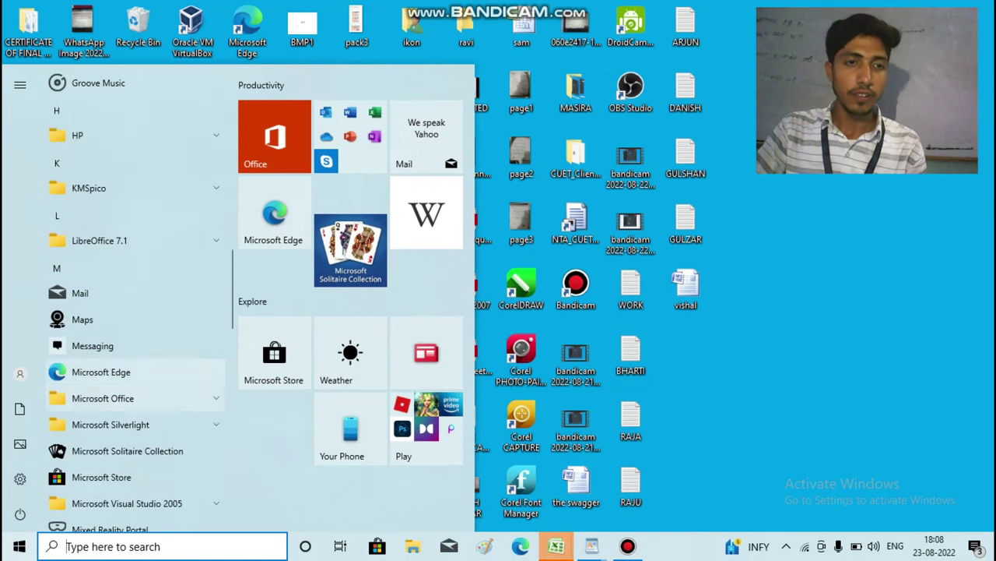
left_click(133, 398)
scroll(132, 393, "down", 3)
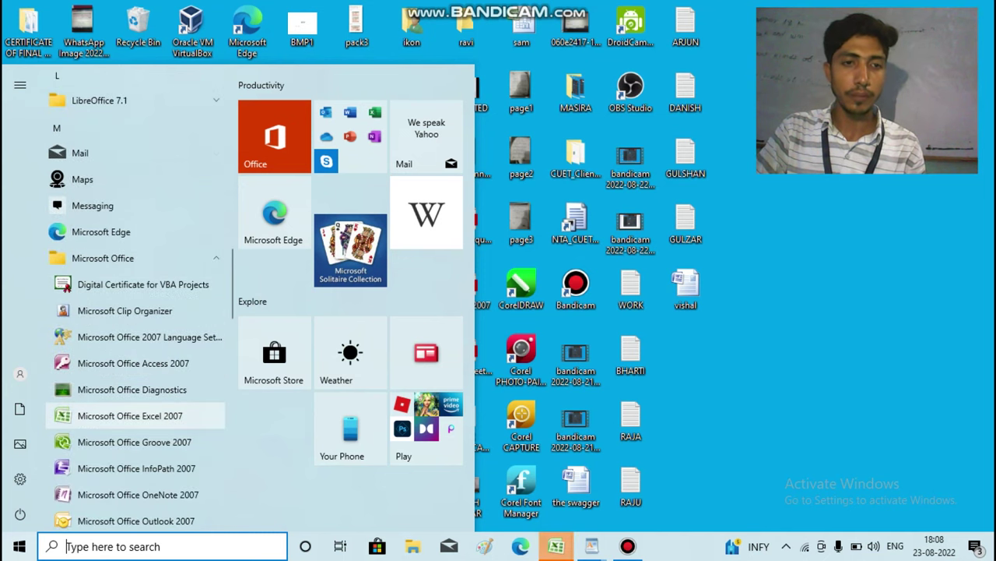
left_click(130, 416)
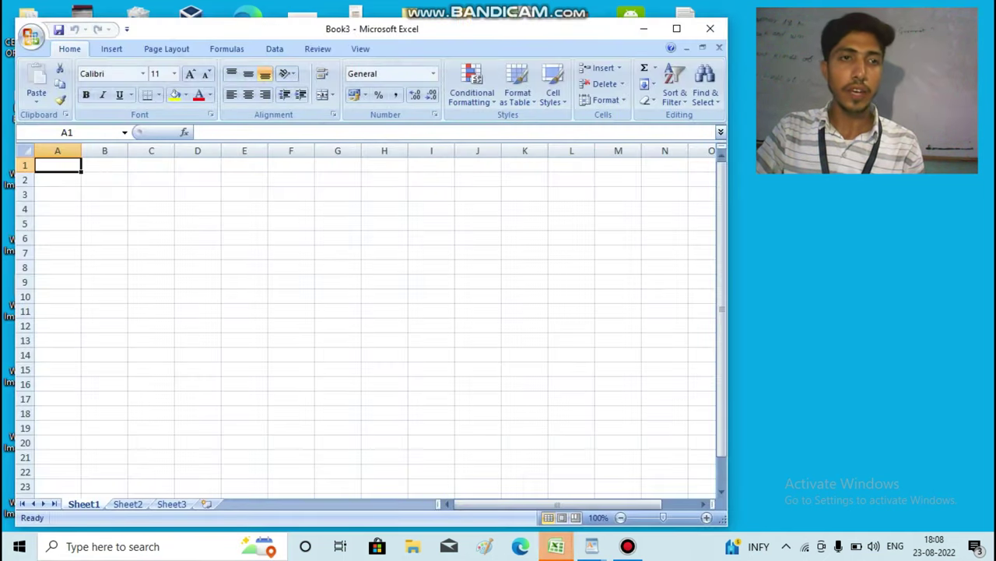
- Merge and centre A1:G2 and enter the title TATA GROUP OF COMPANY
left_click_drag(57, 165, 342, 179)
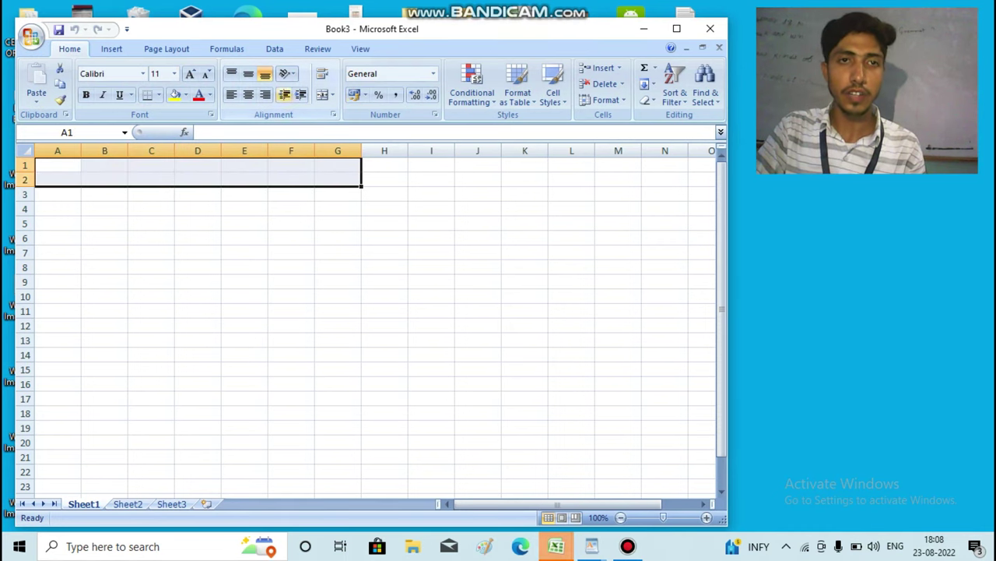
left_click(332, 94)
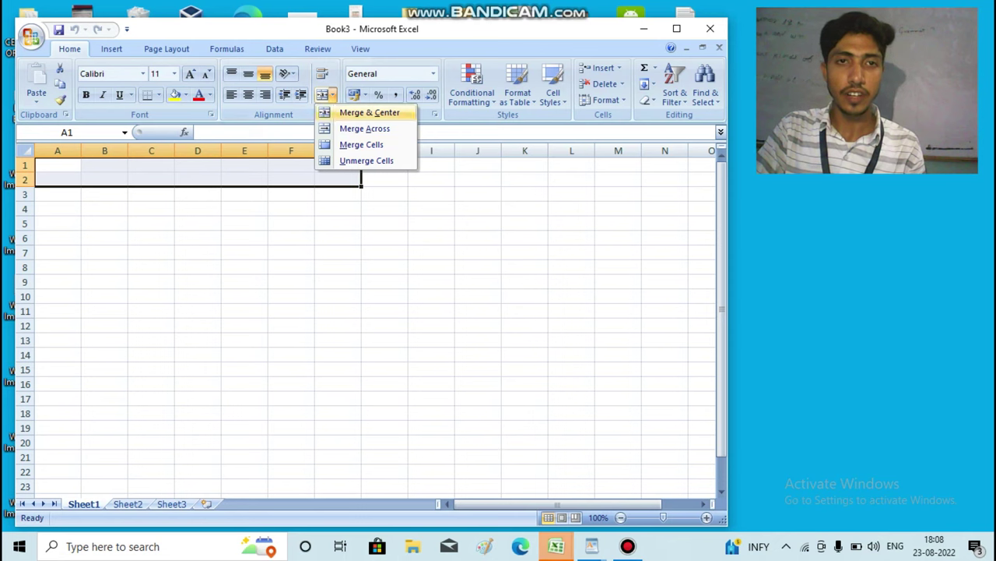
left_click(369, 113)
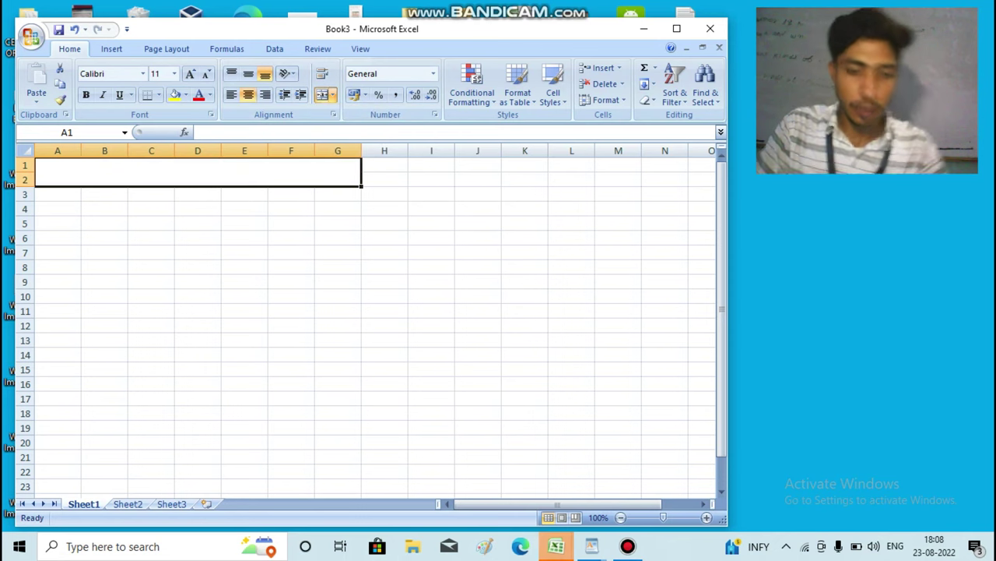
type("TATA")
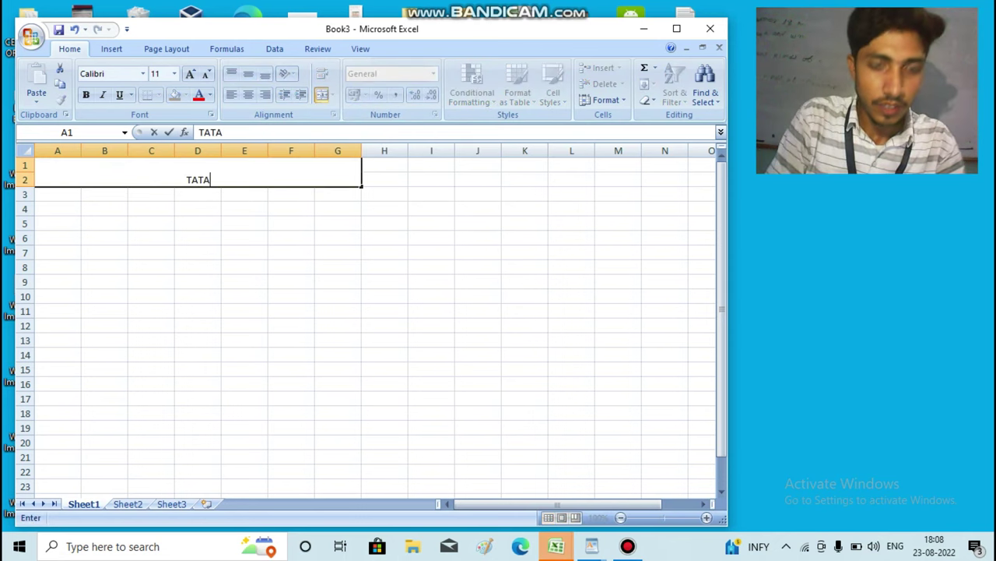
type(" GR")
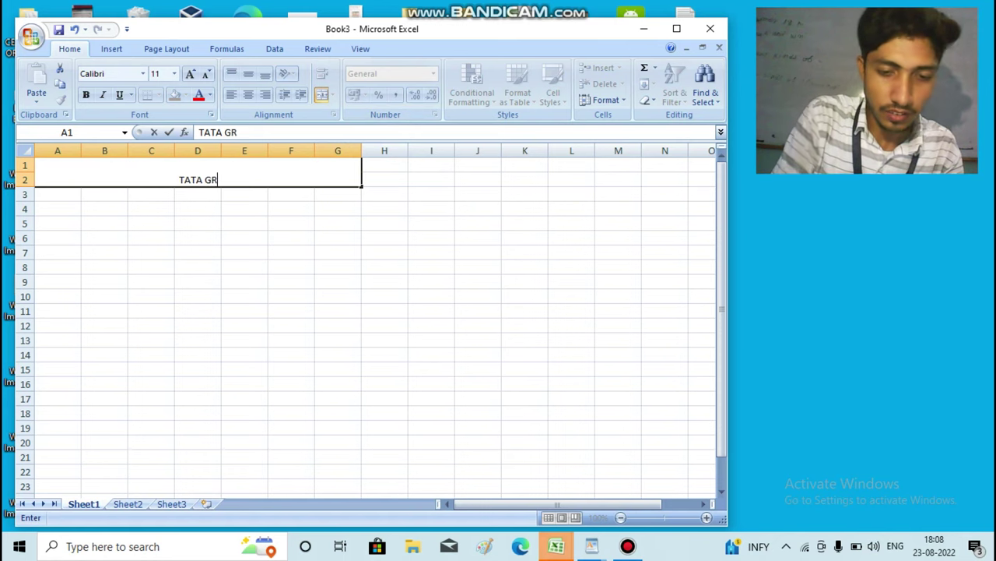
type("OUP ")
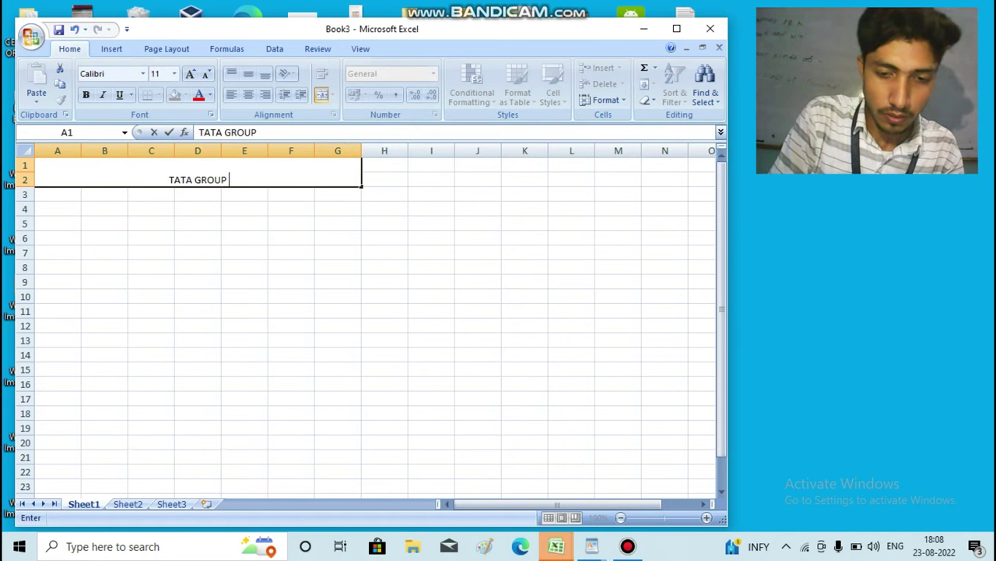
type("OF COM")
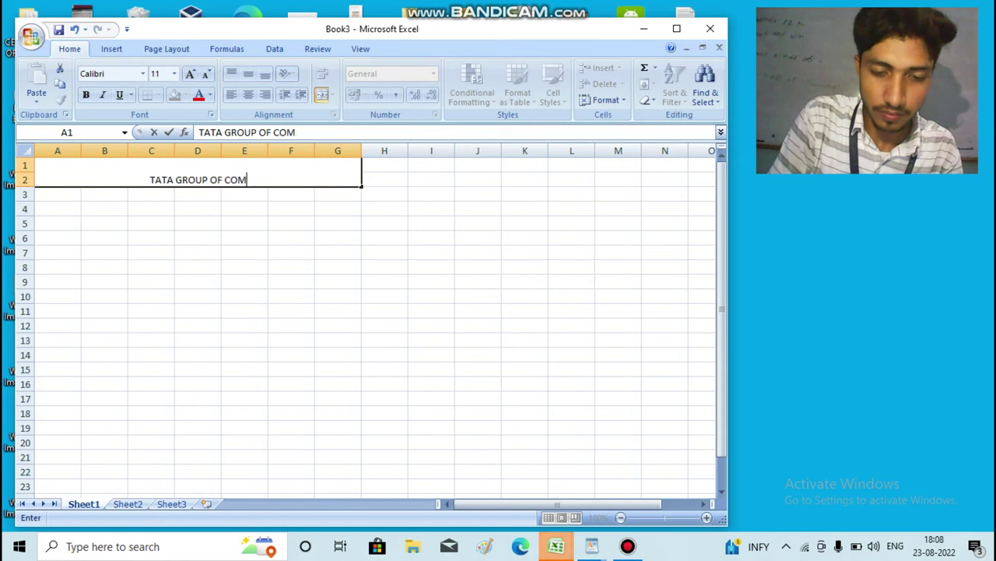
type("PANY")
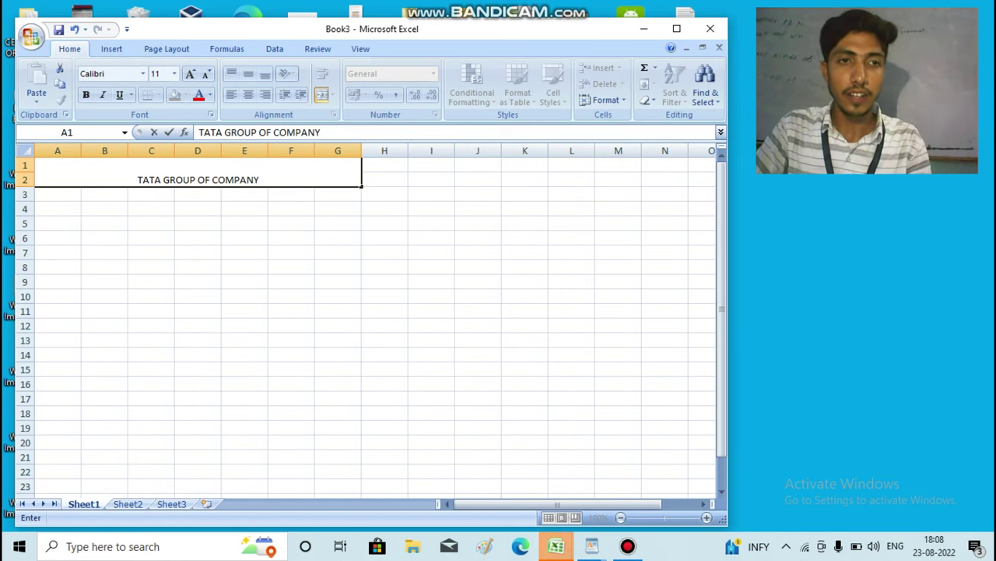
- Set the title text to font size 24
key("shift+Home")
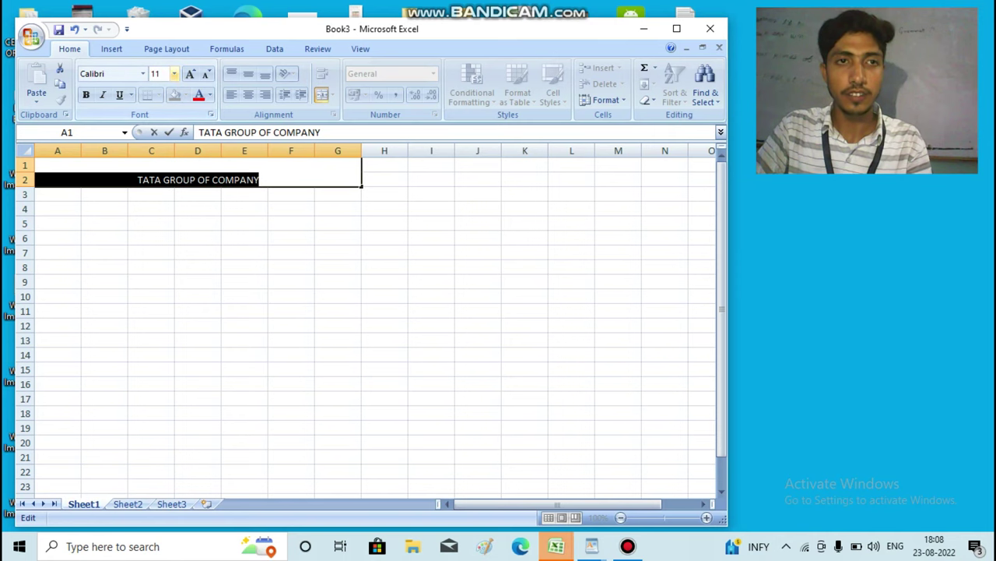
key("alt+h")
key("f")
key("s")
key("Down")
key("Down")
key("Down")
key("Down")
key("Down")
key("Down")
key("Down")
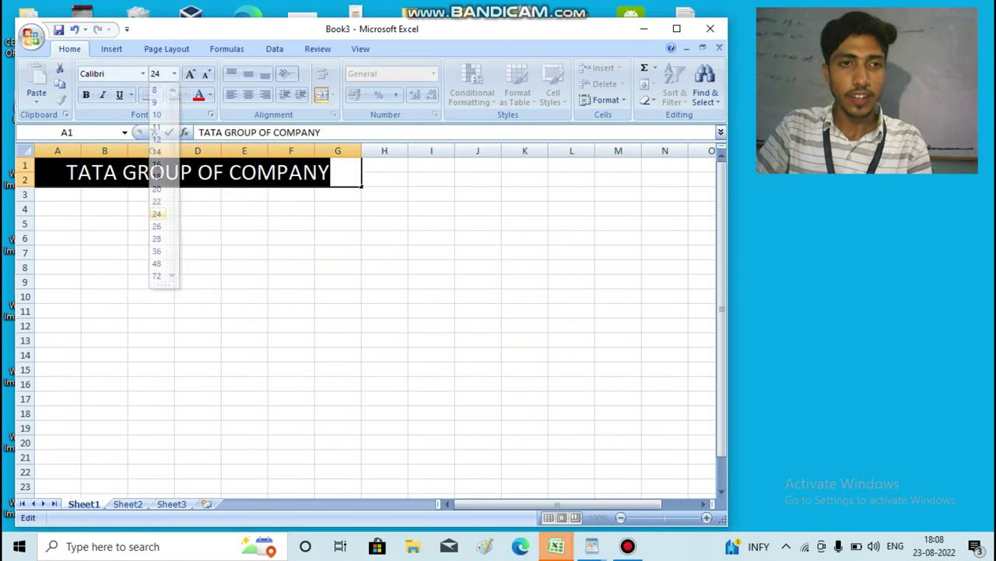
key("Return")
left_click(105, 194)
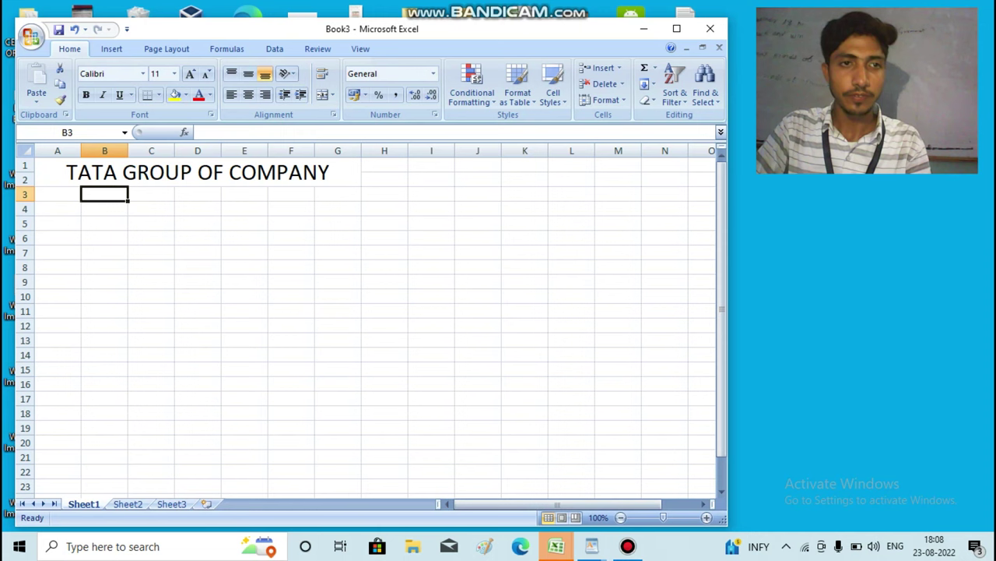
- Give the merged title cell a red fill and all borders
left_click(198, 172)
left_click(185, 94)
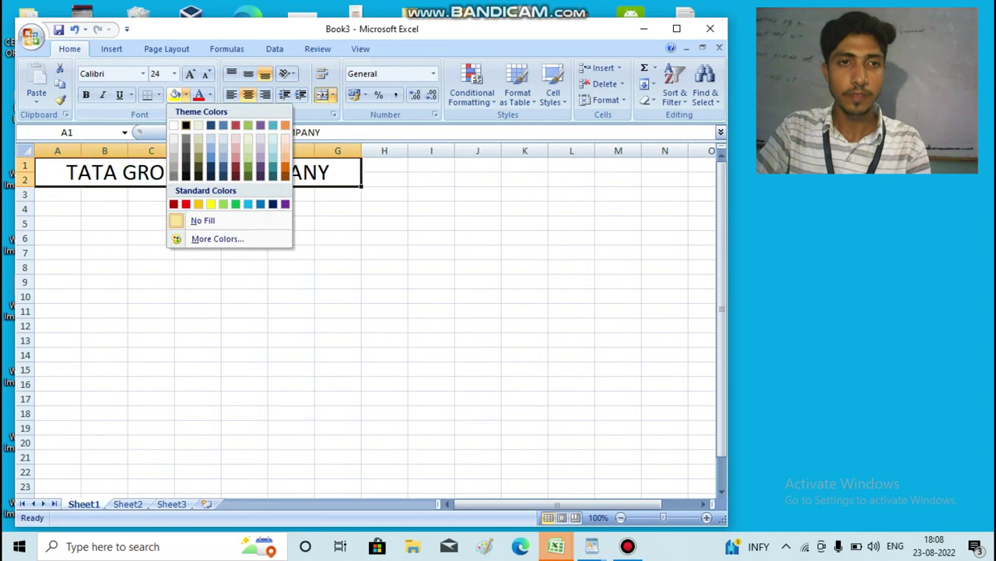
left_click(173, 204)
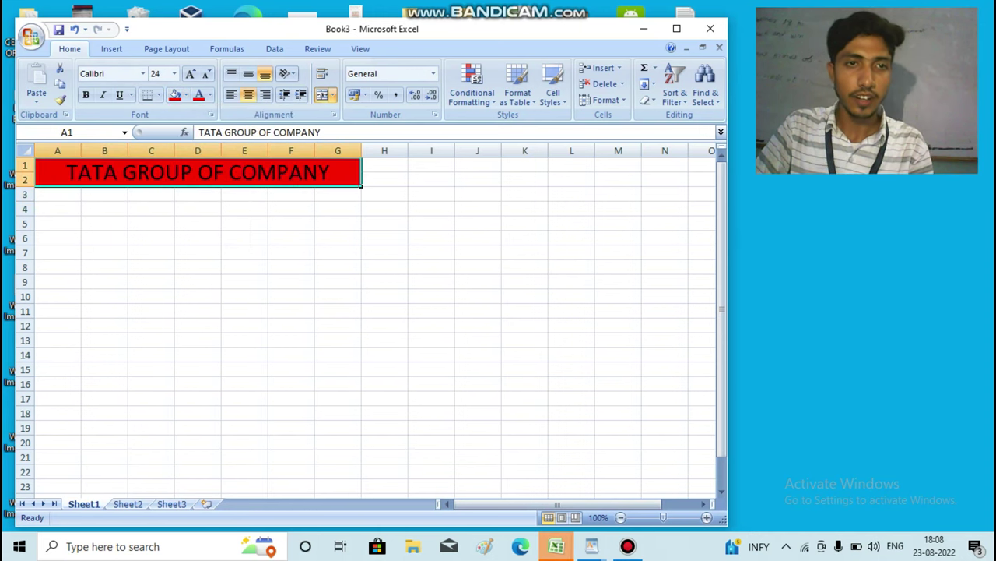
left_click(158, 94)
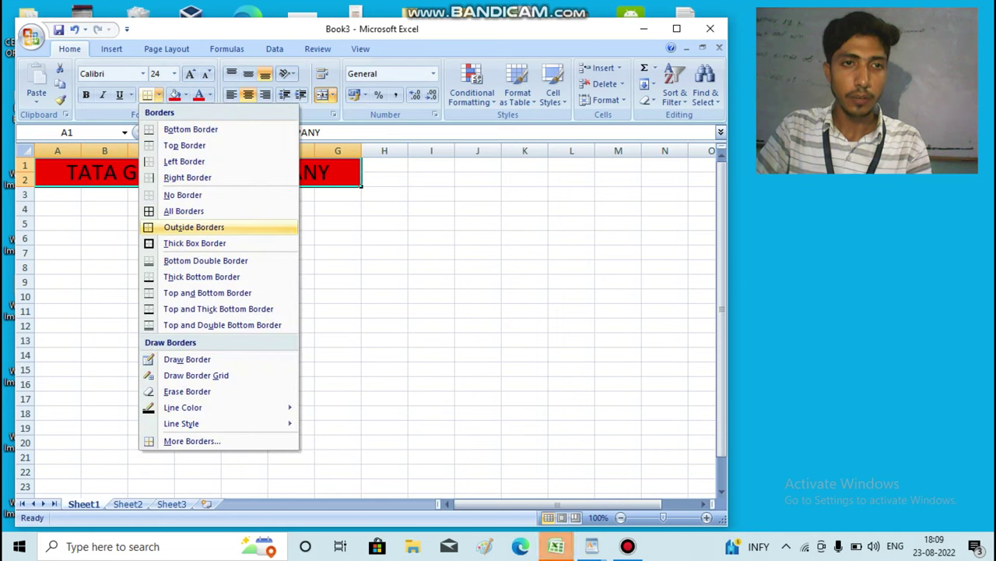
left_click(184, 211)
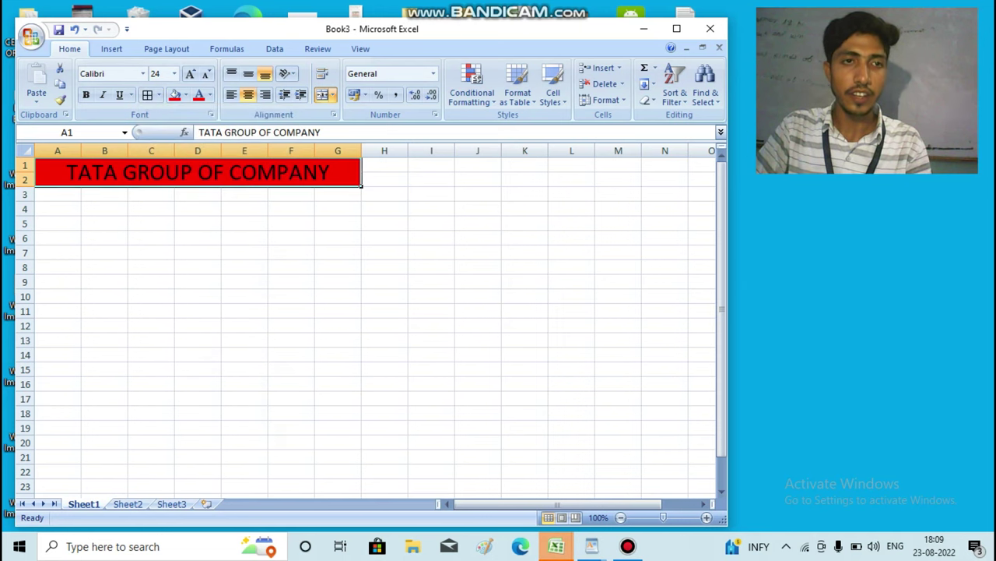
- Enter the column headers NAME in A3 and SALARY in B3
left_click(58, 194)
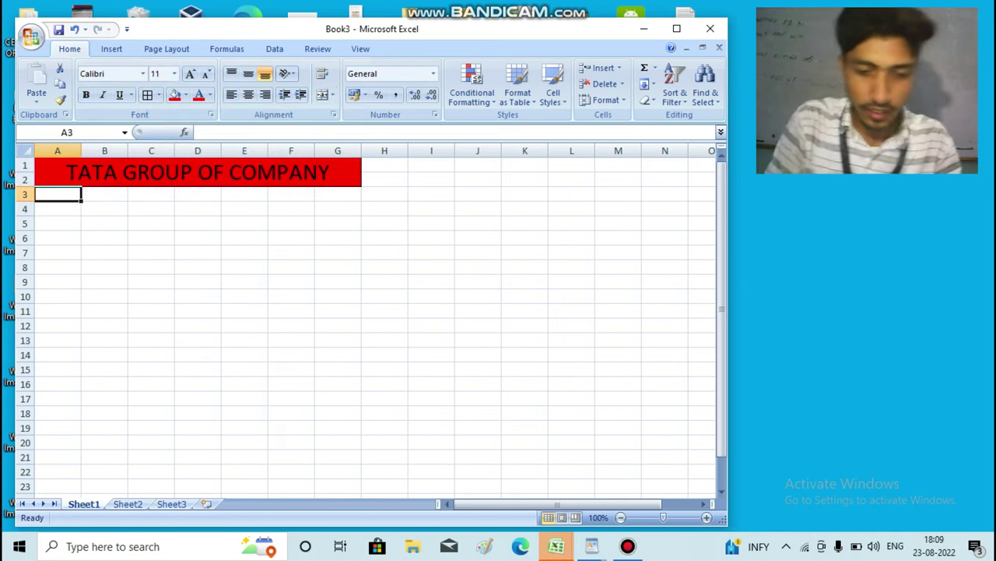
type("NAME")
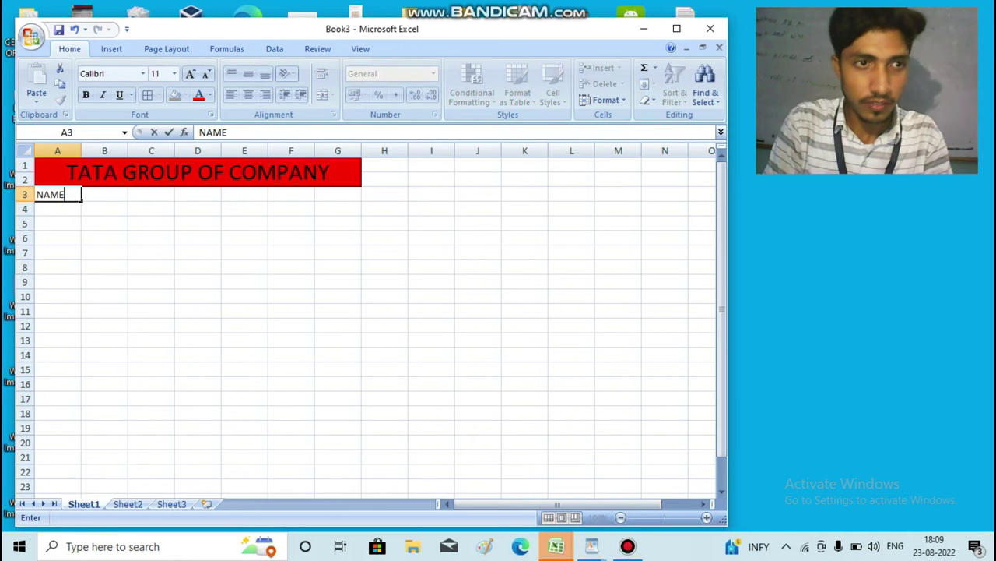
key("Tab")
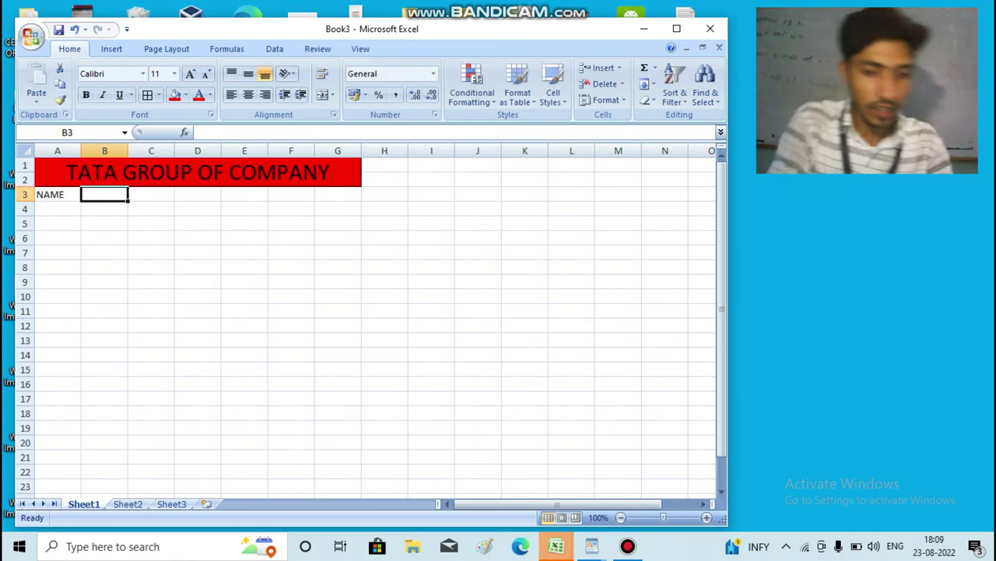
type("SALARY")
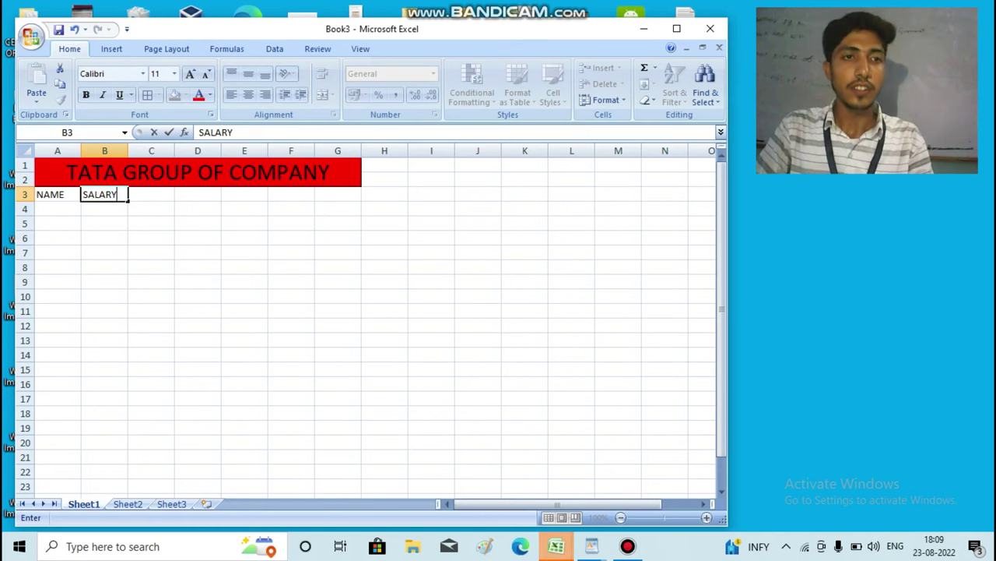
key("Return")
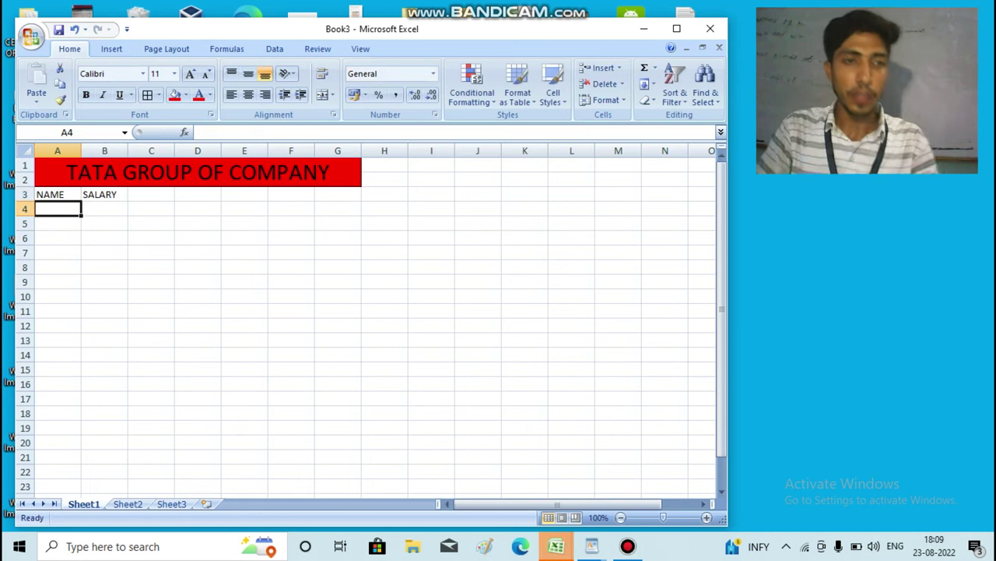
- Type the five employee names down A4:A8, correcting one typo
type("SAQLAIN")
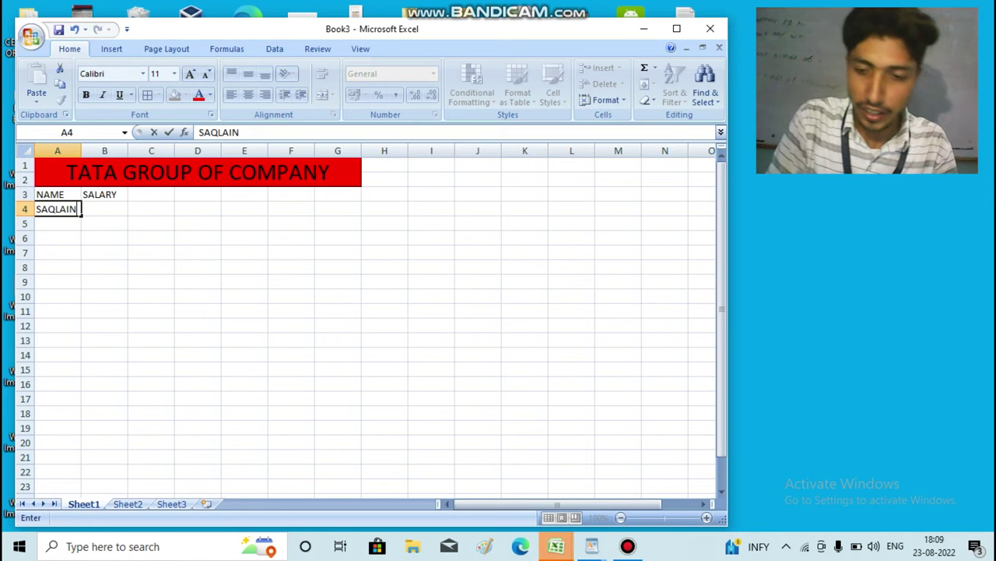
key("Return")
type("ARBAAZ")
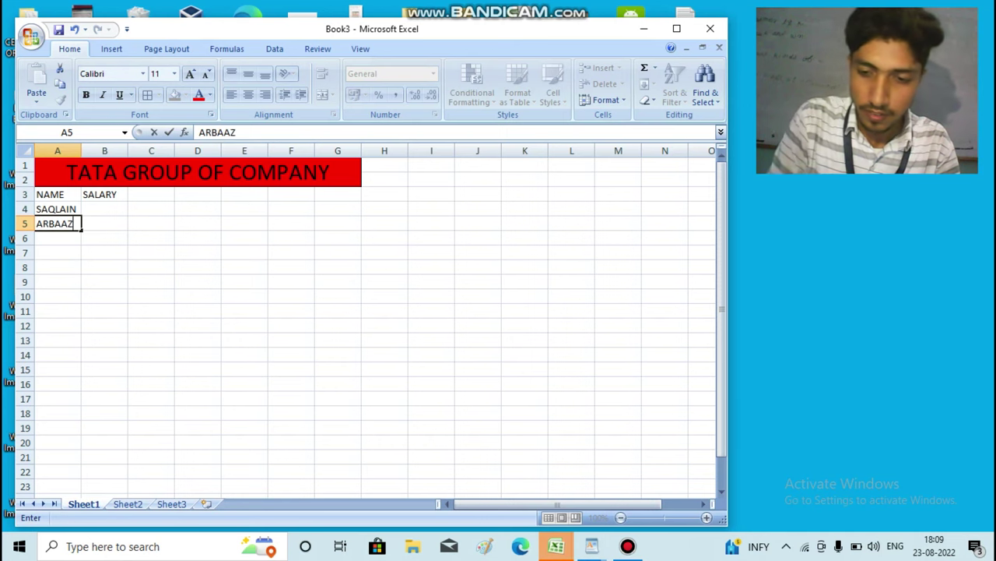
key("Return")
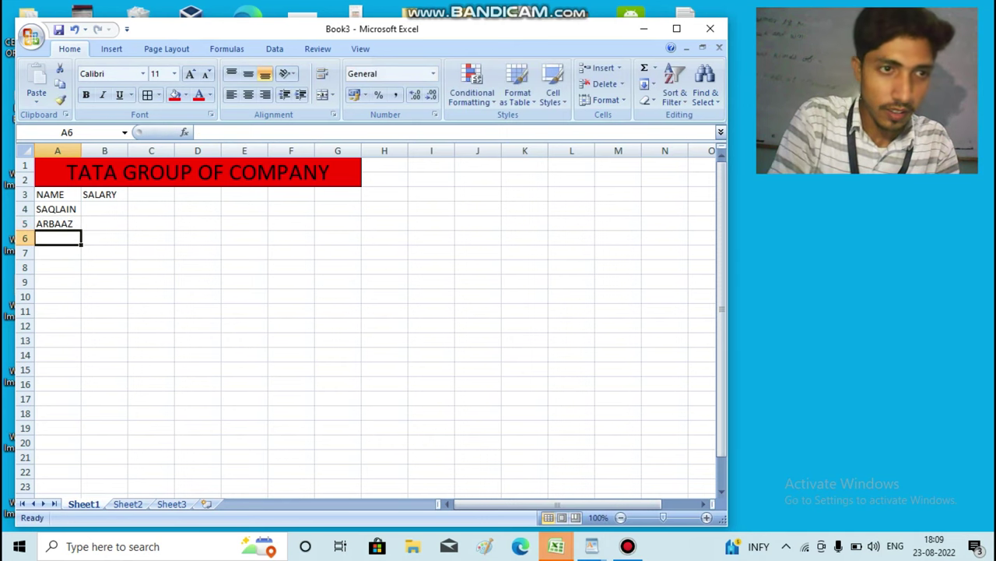
type("DANISH")
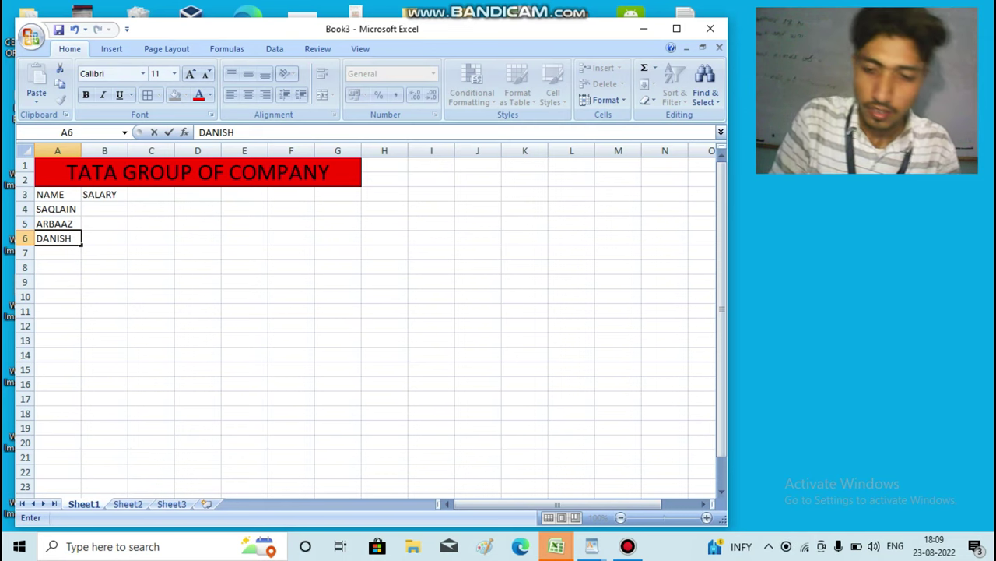
key("Return")
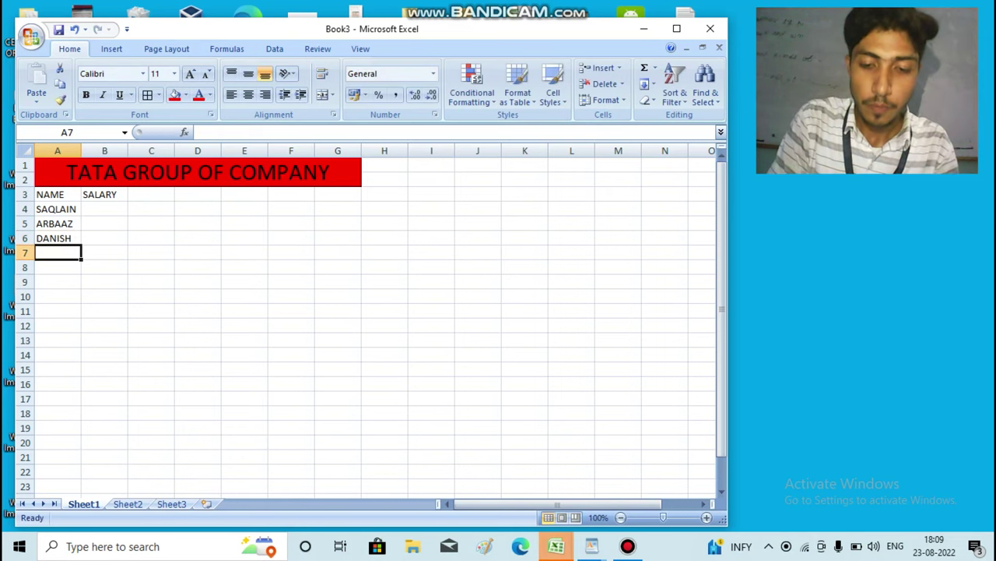
type("MO")
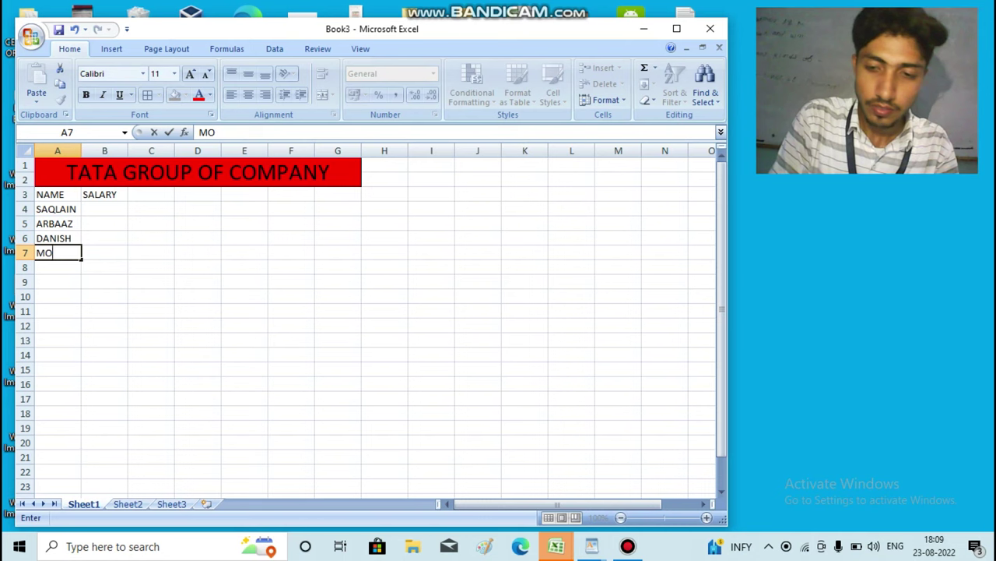
key("BackSpace")
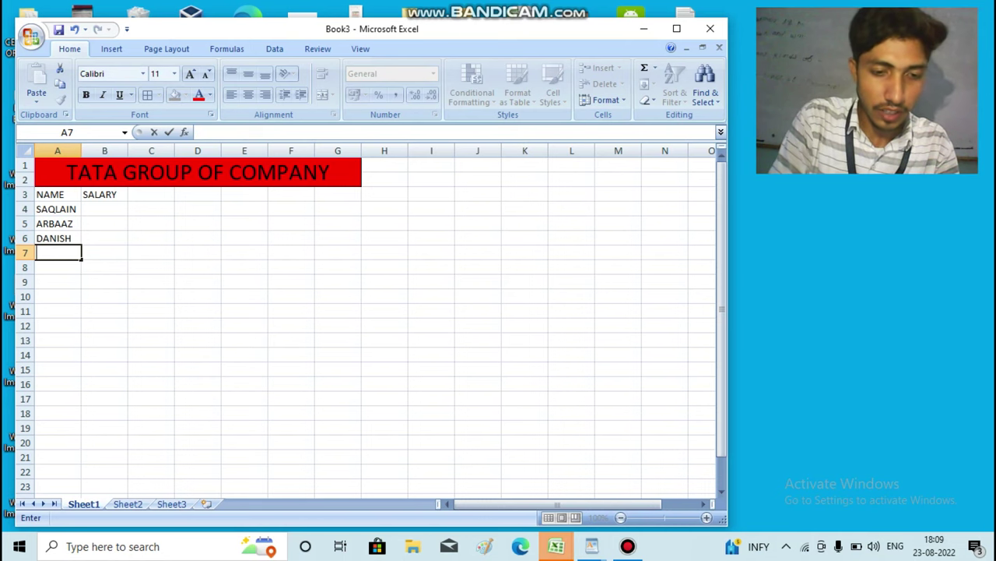
type("A")
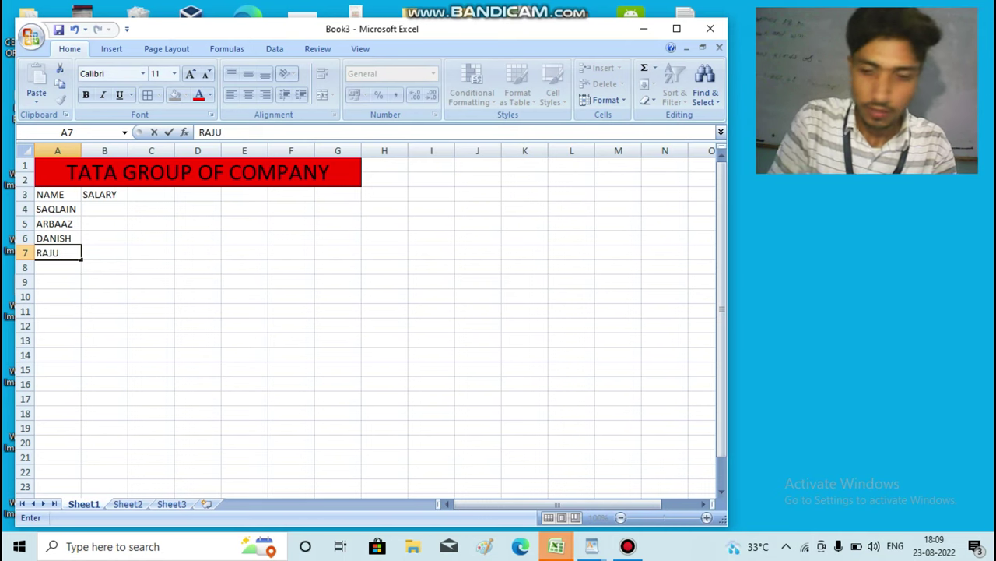
type("JU")
key("Return")
type("RAA")
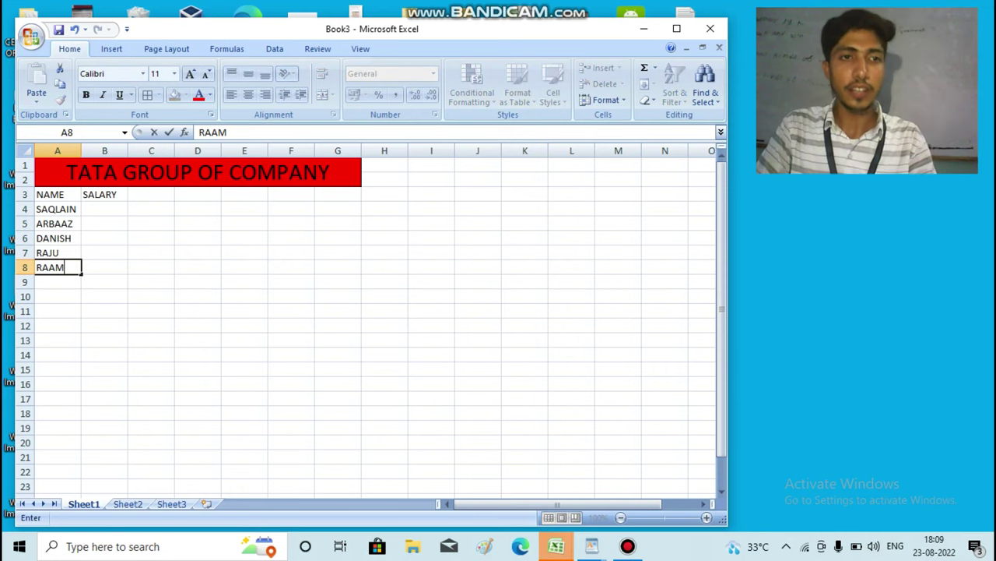
type("M")
- Fill column B beside the names with 4000, 9000, 5000, 3000 and 5000
left_click(105, 209)
type("4000")
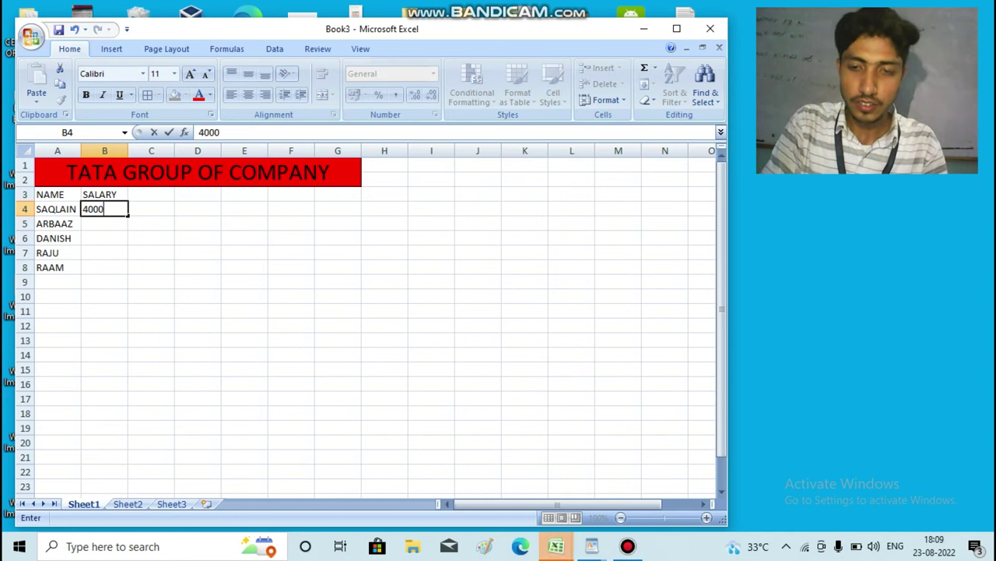
key("Return")
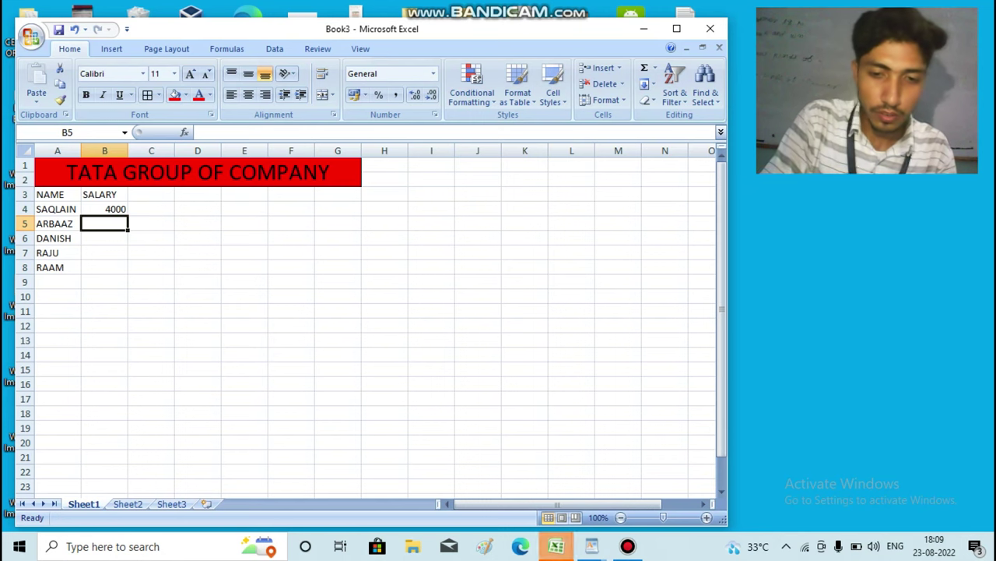
type("900")
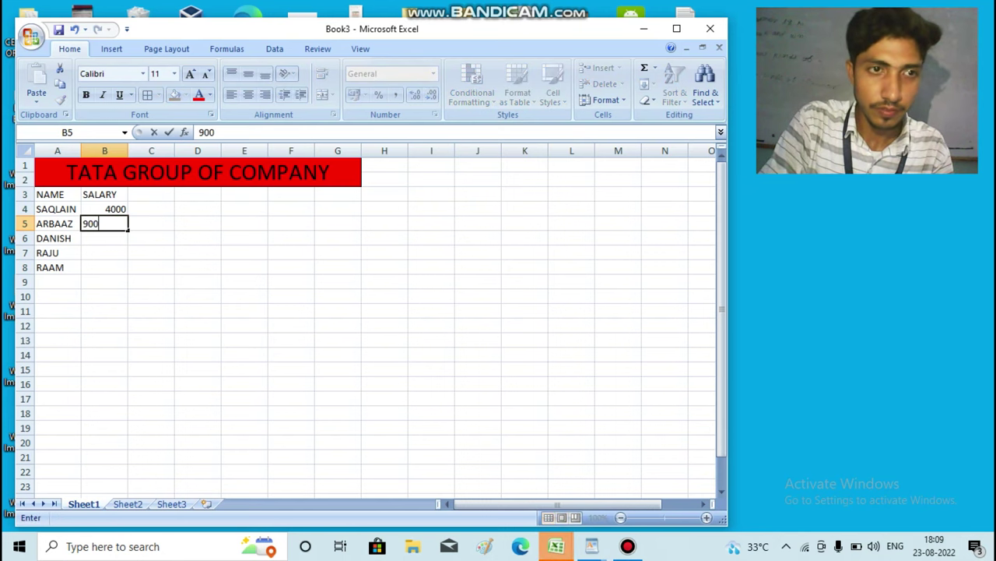
type("000")
left_click(104, 252)
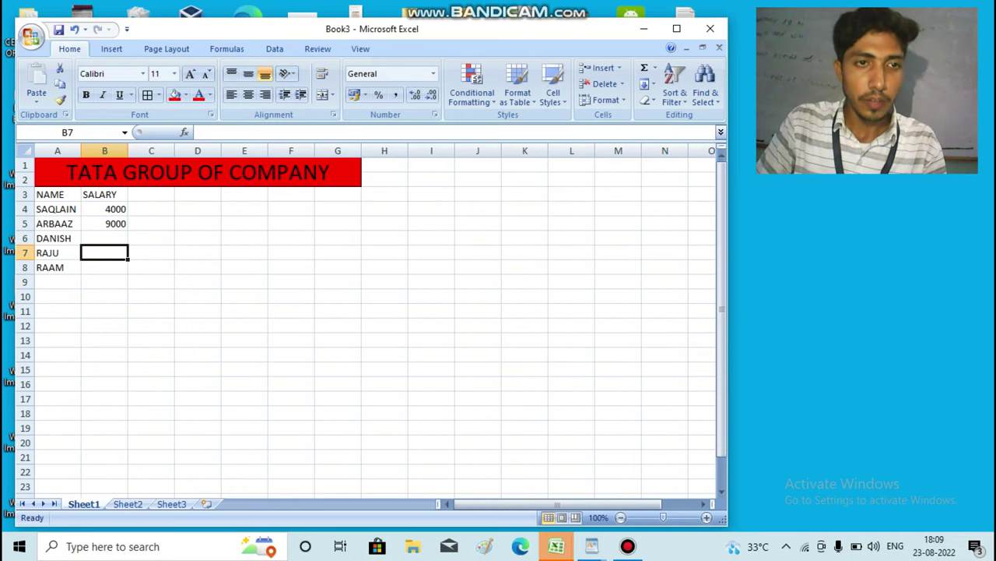
left_click(105, 237)
type("5")
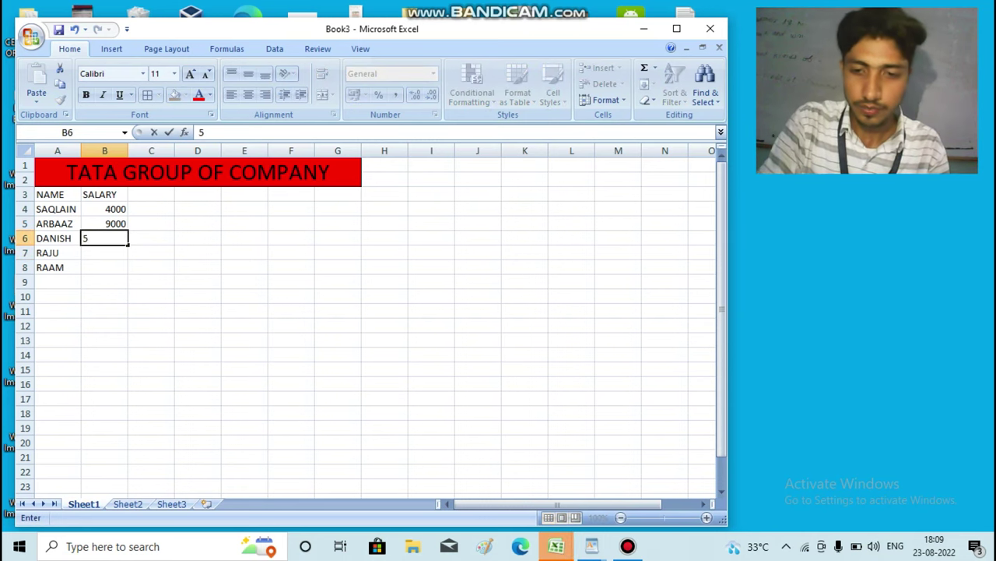
type("000")
key("Return")
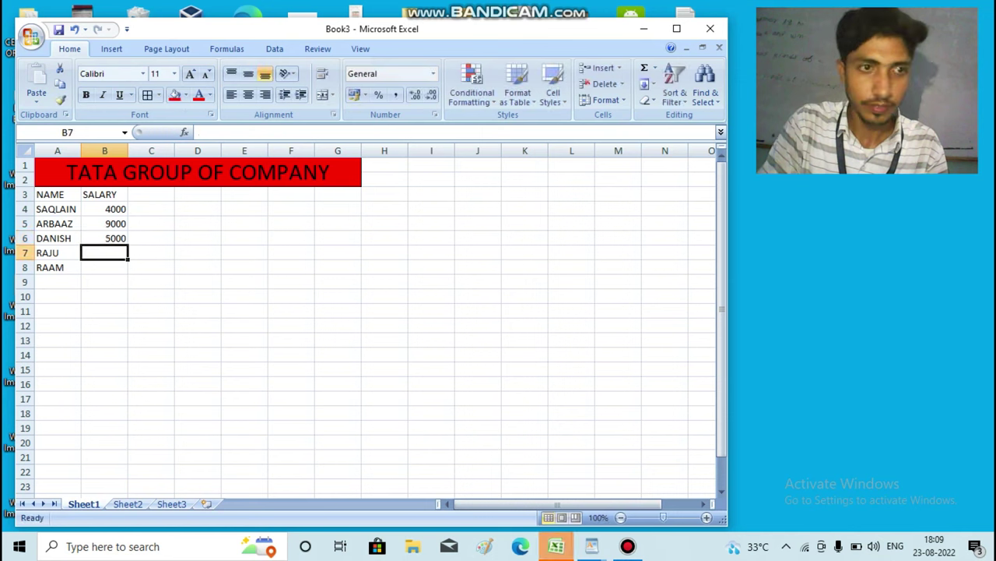
type("3000")
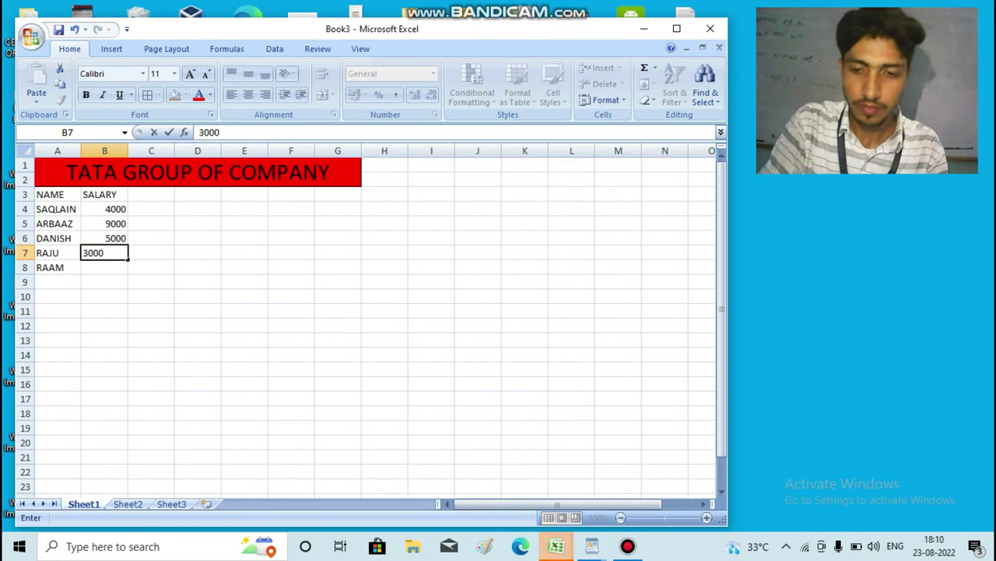
key("Return")
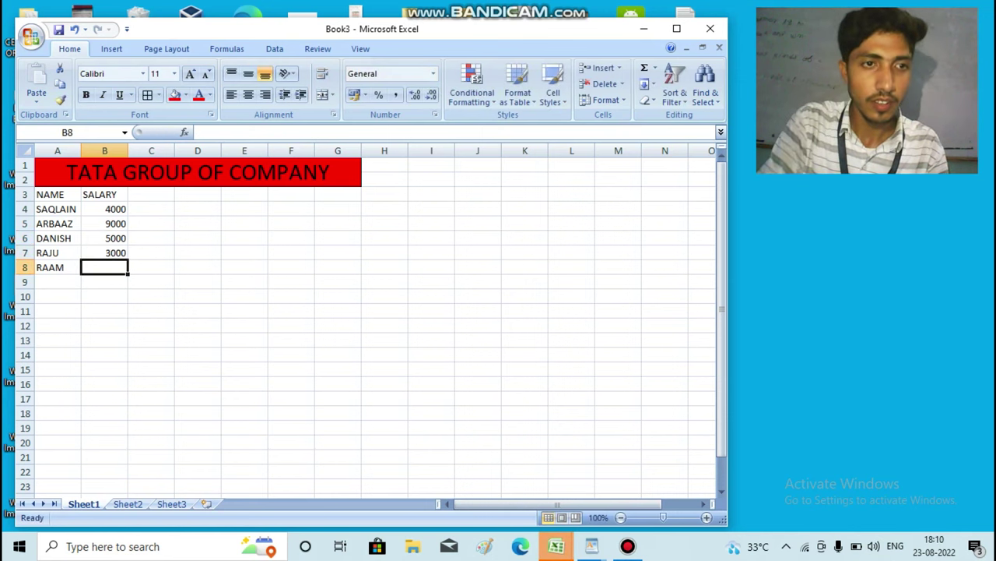
type("5000")
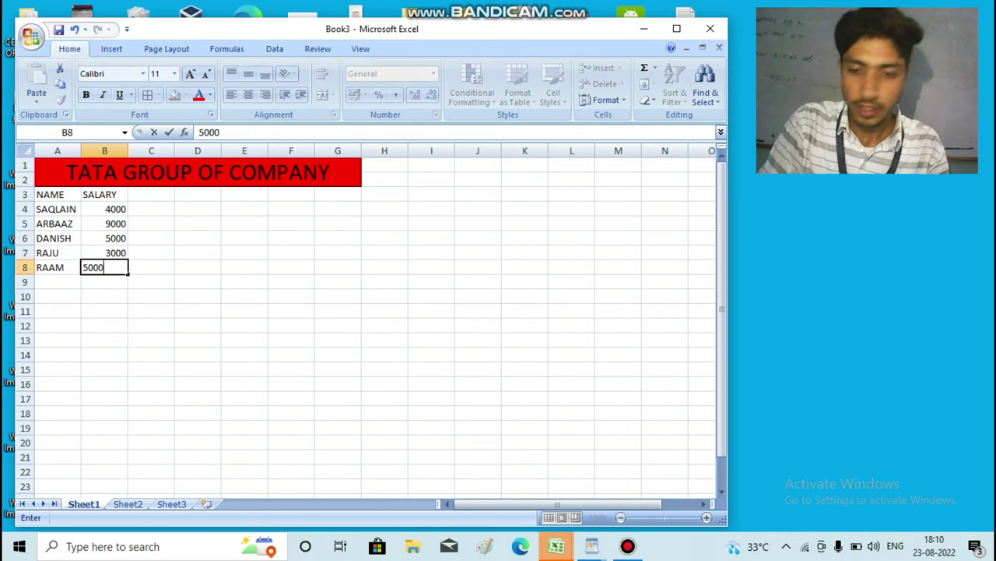
key("Return")
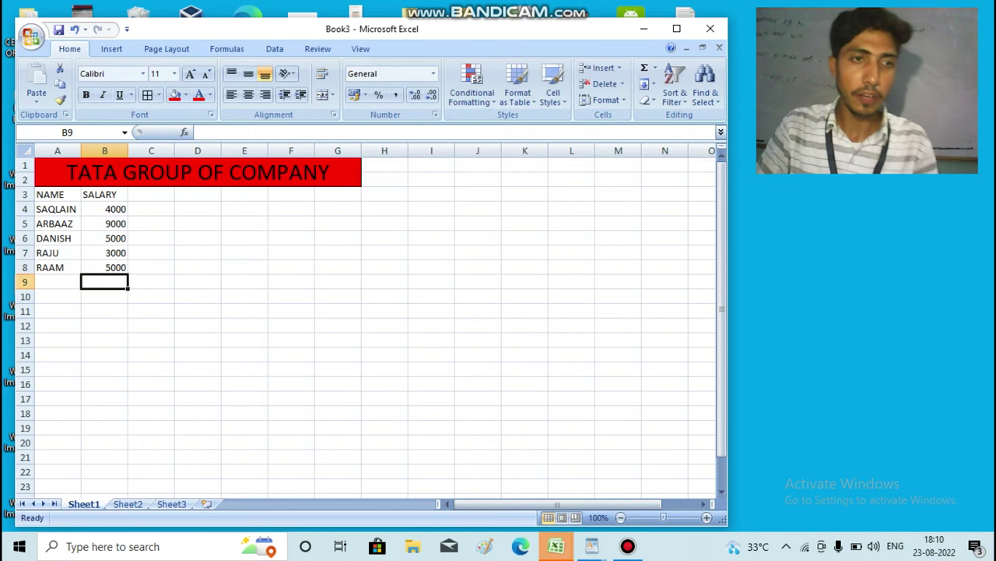
- Label A9 TOTAL, put =SUM(B4:B8) in B9 giving 26000, and select A3:B8
left_click(57, 281)
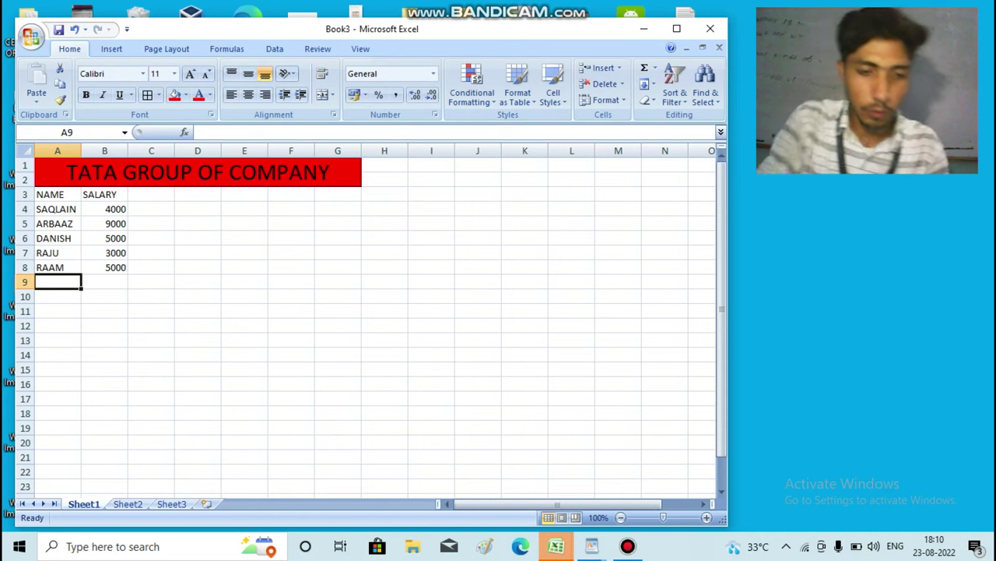
type("TOTAL")
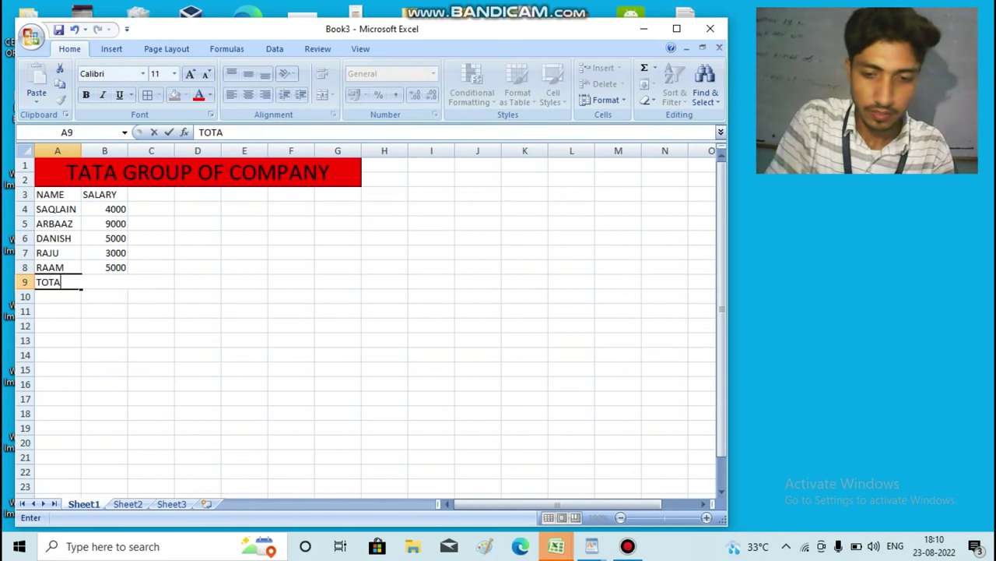
left_click(104, 296)
left_click(104, 282)
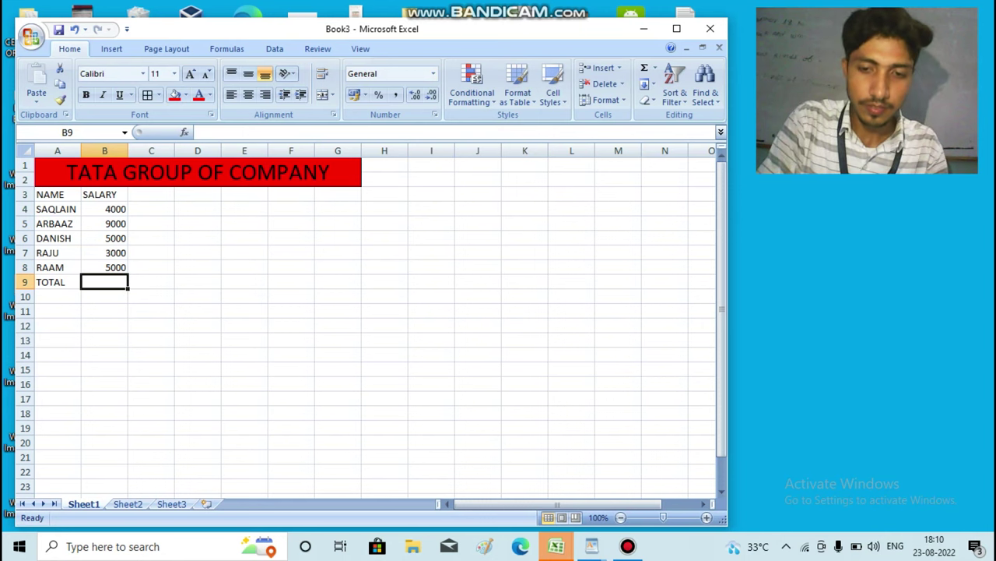
type("=SUM")
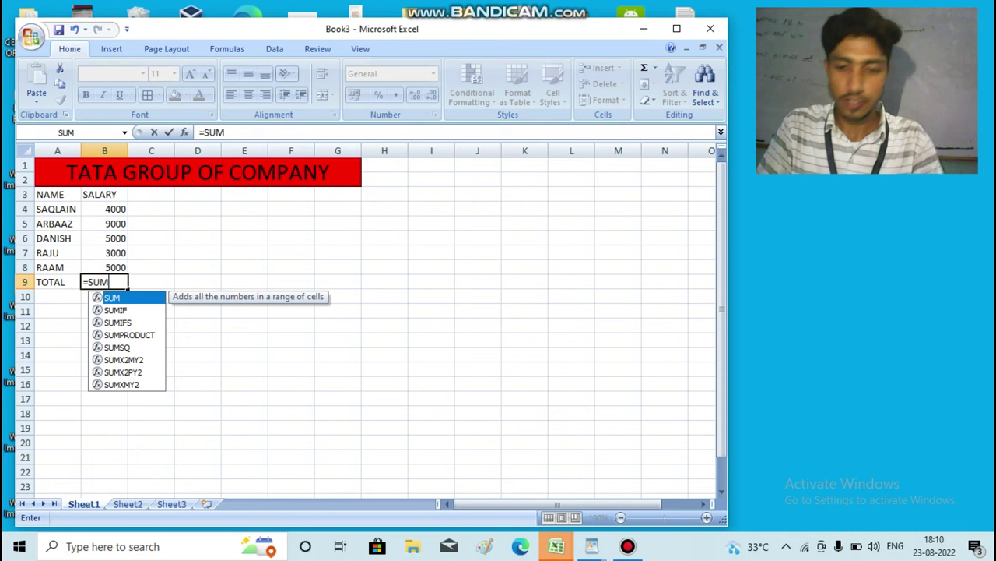
type("(")
left_click_drag(104, 209, 104, 267)
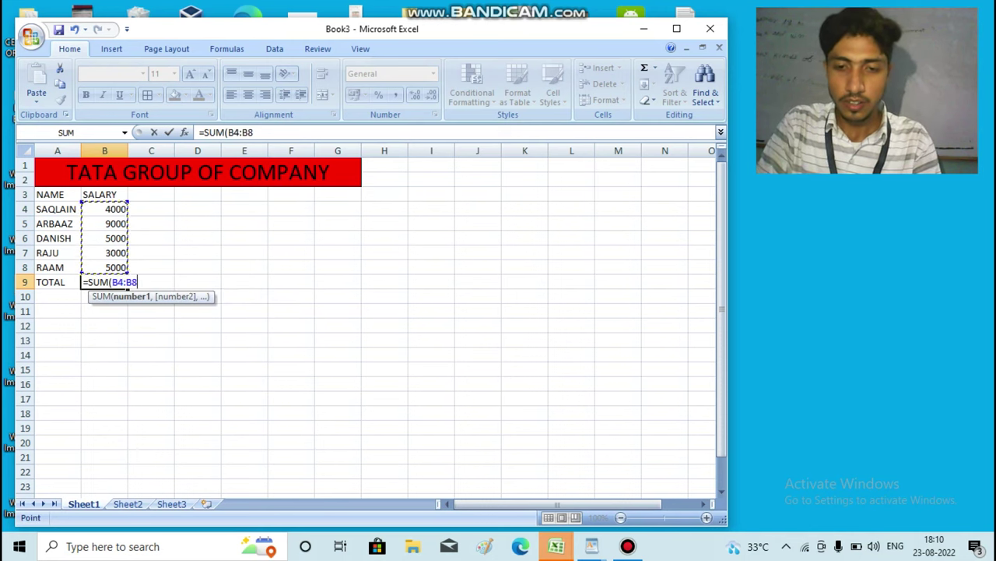
key("Return")
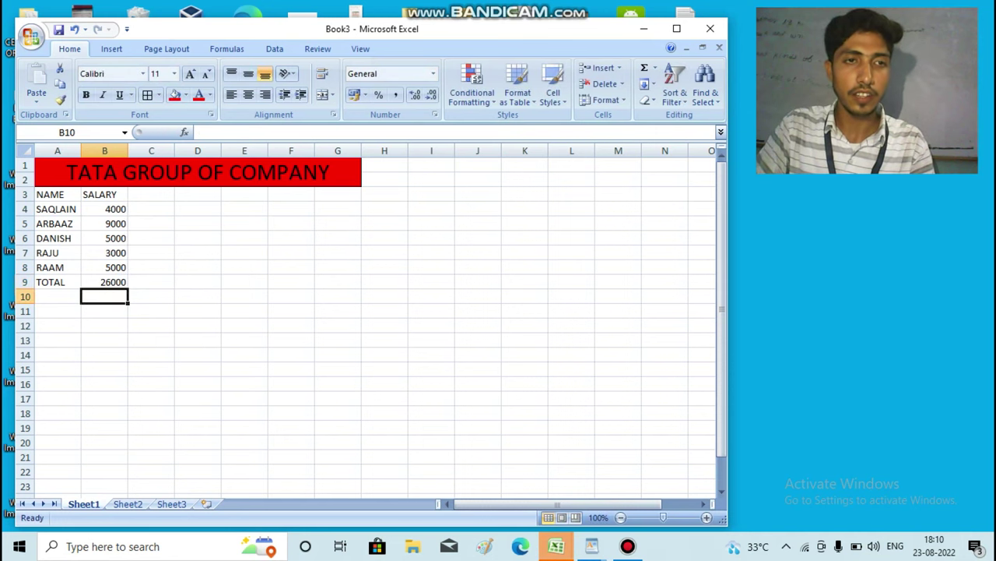
left_click_drag(49, 195, 109, 267)
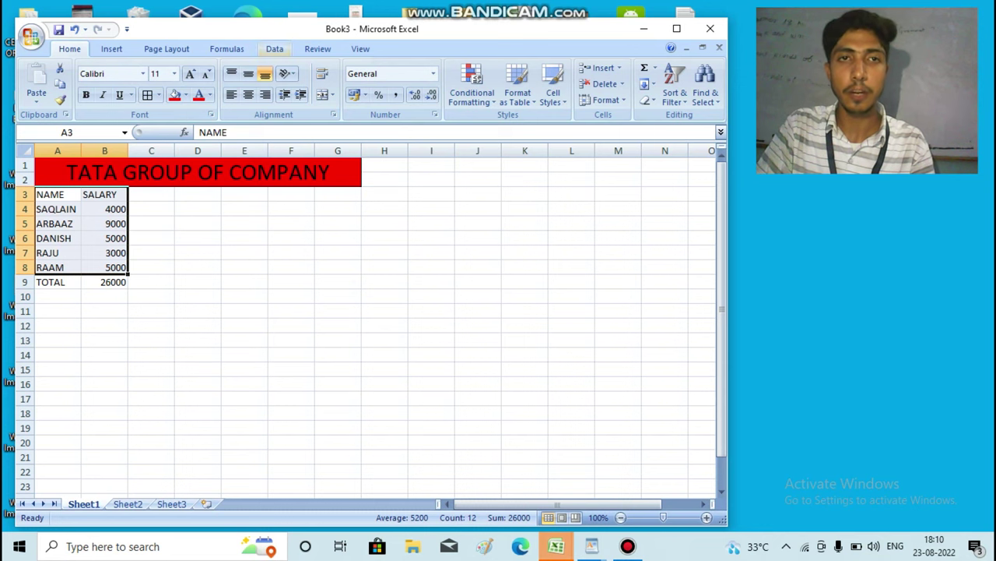
- Add a new Scenario Manager scenario named 2020 over the selected table
left_click(274, 49)
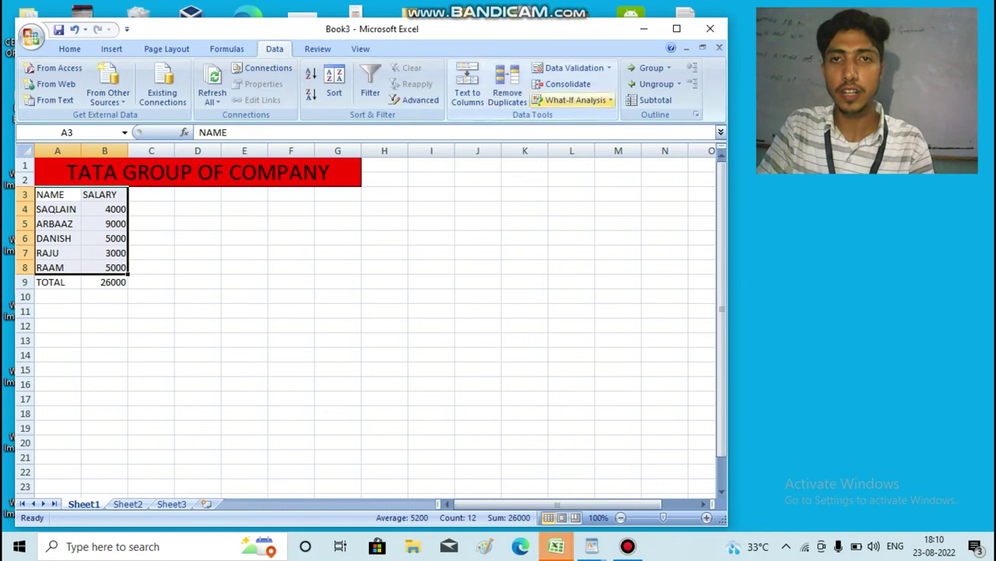
left_click(576, 100)
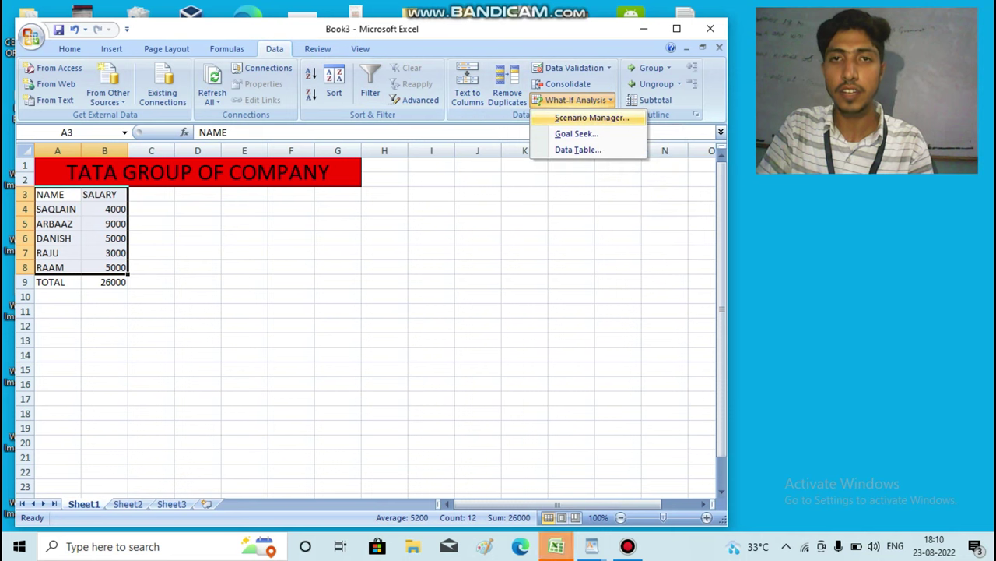
left_click(591, 117)
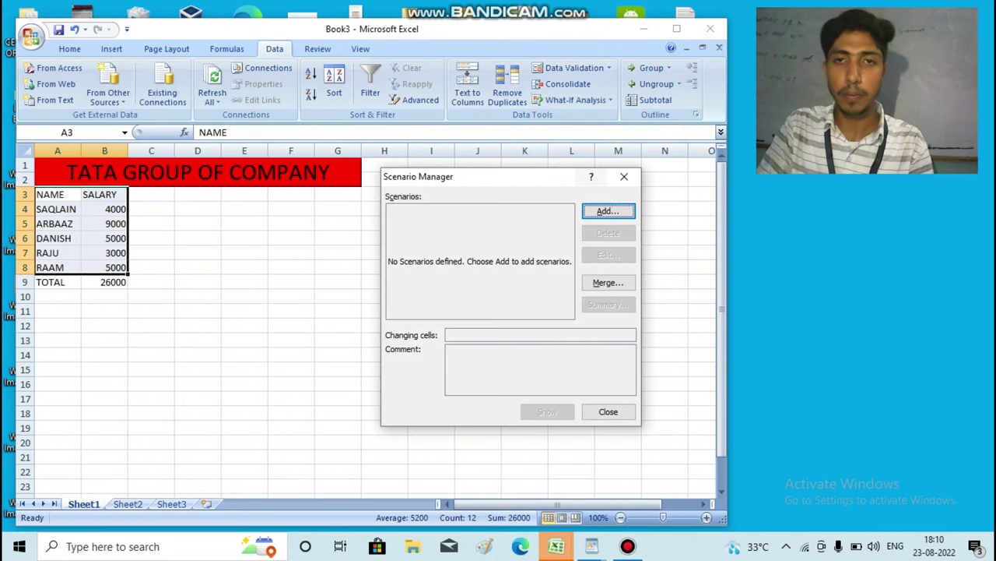
key("Return")
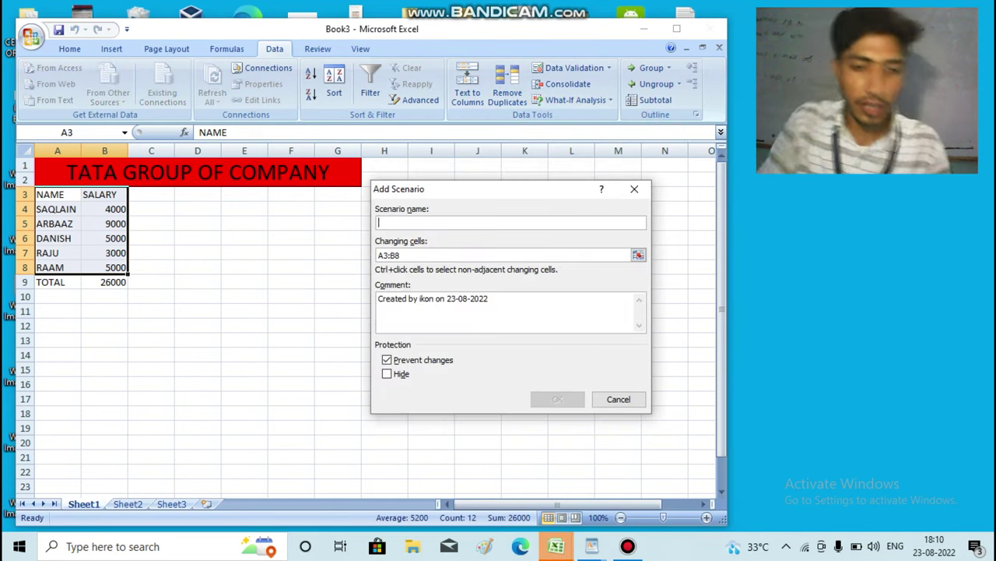
type("2")
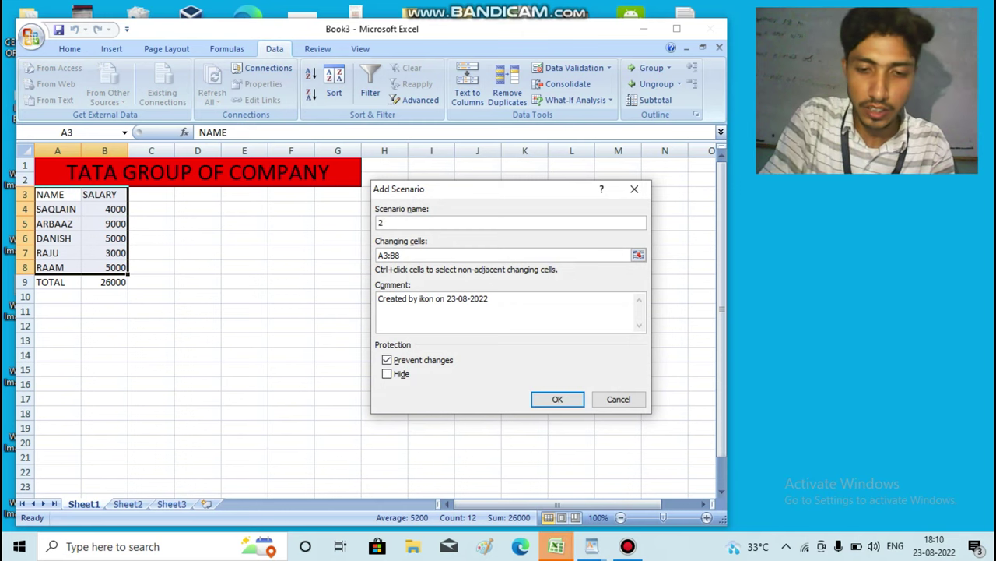
type("020")
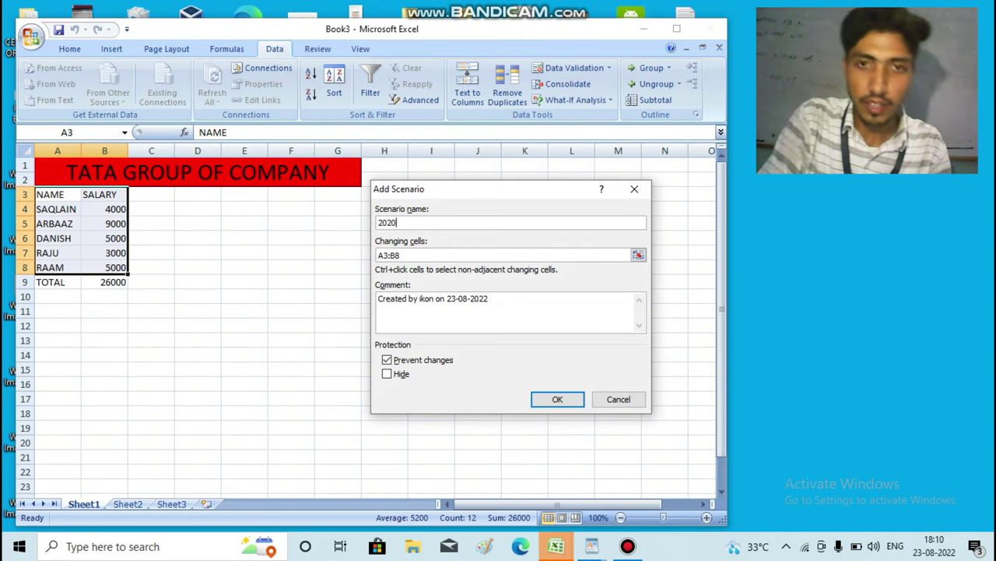
key("Return")
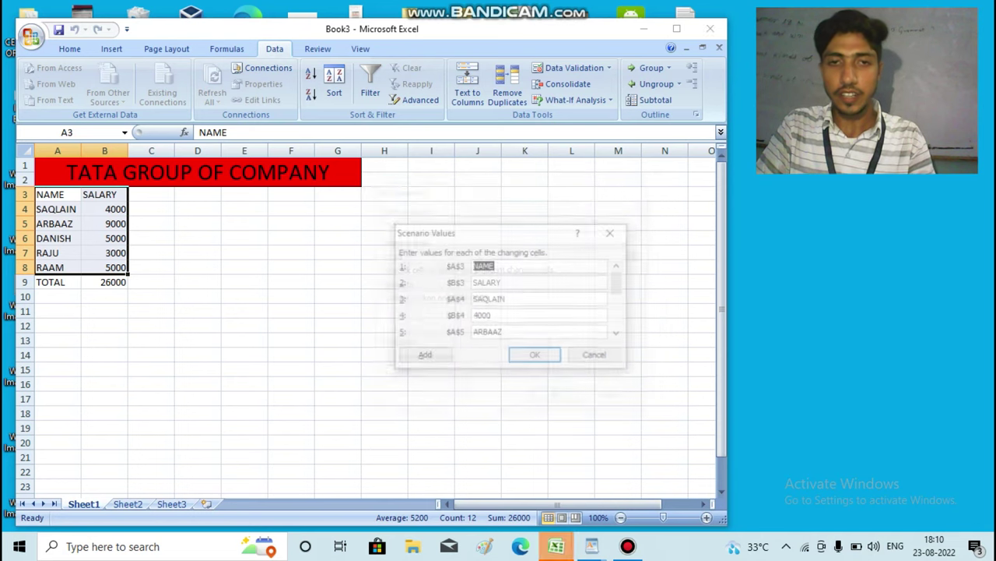
- In scenario 2020, change the B5 salary from 9000 to 7000 and save it
key("Tab")
key("Tab")
key("Tab")
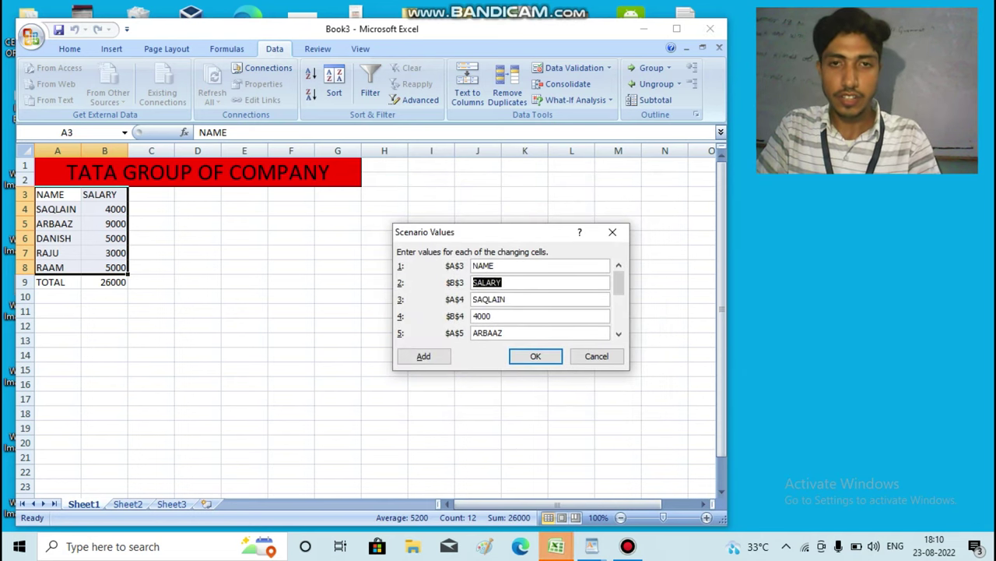
key("Tab")
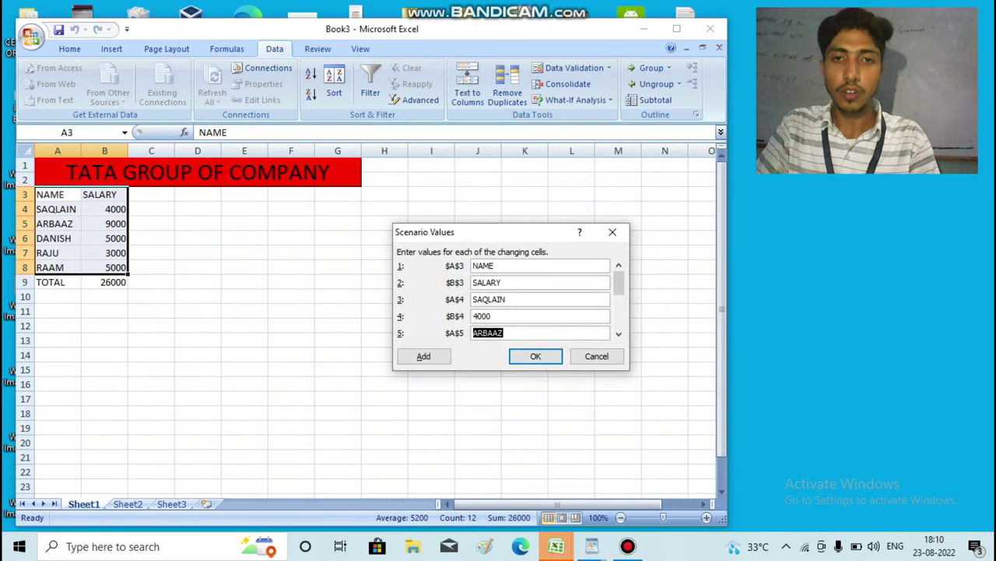
key("Tab")
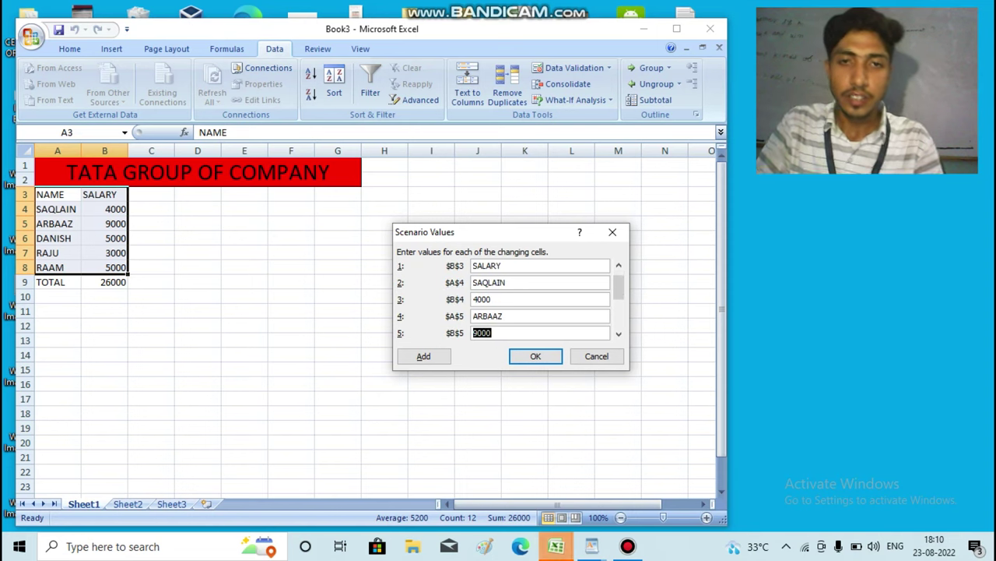
key("BackSpace")
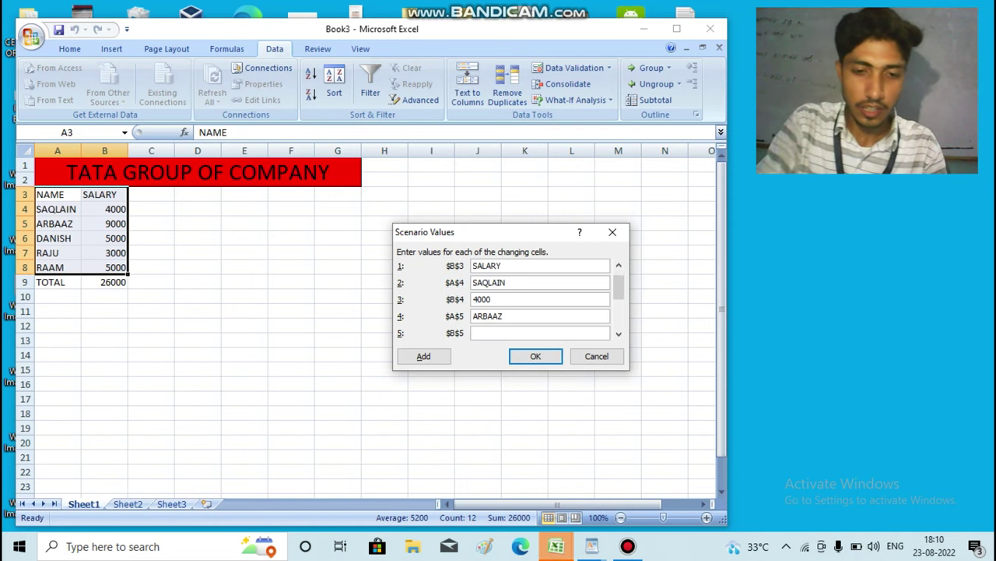
type("700")
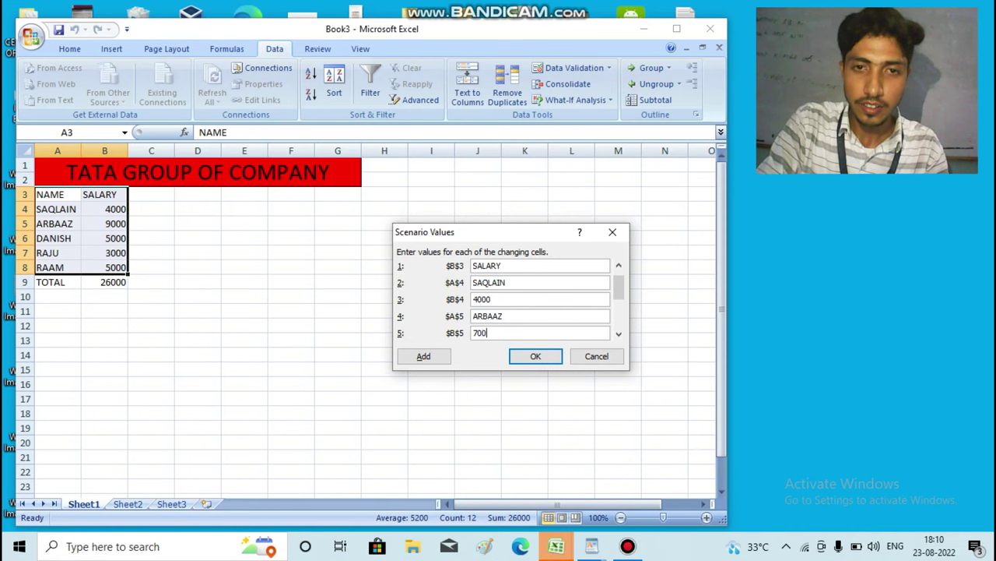
type("0")
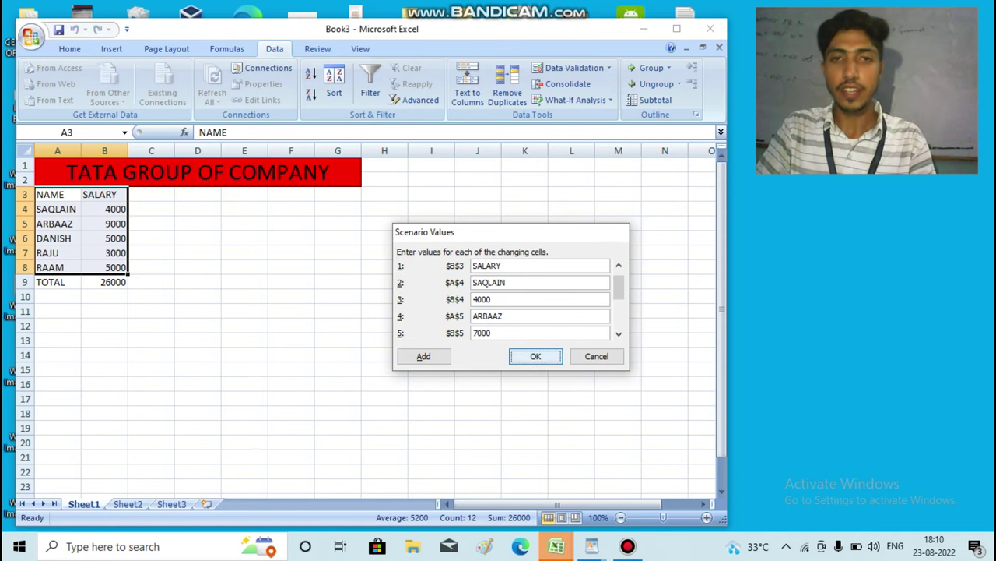
key("Return")
- Add scenario 2022 and replace the first employee's name in A4 with a new name
key("alt+a")
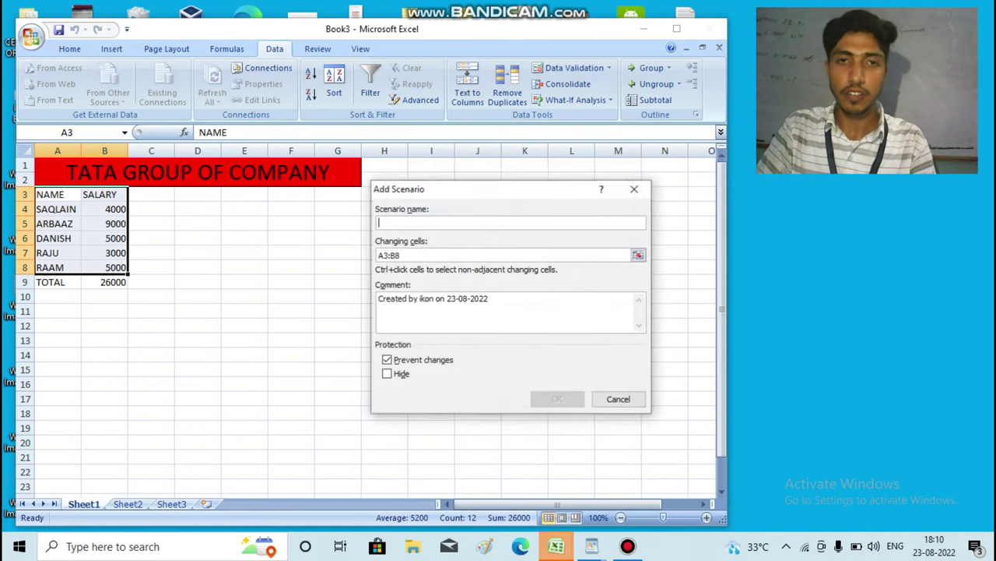
type("2")
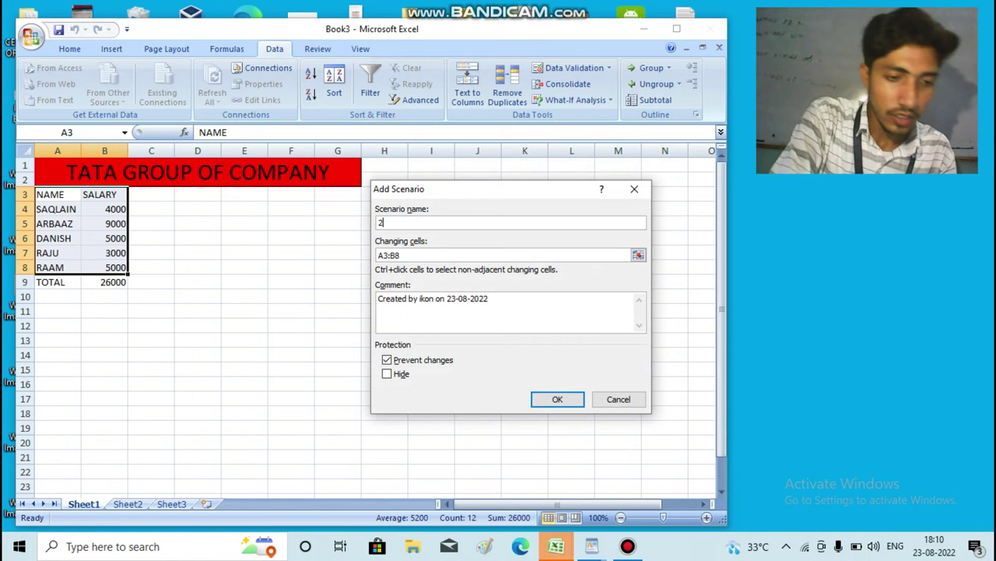
type("022")
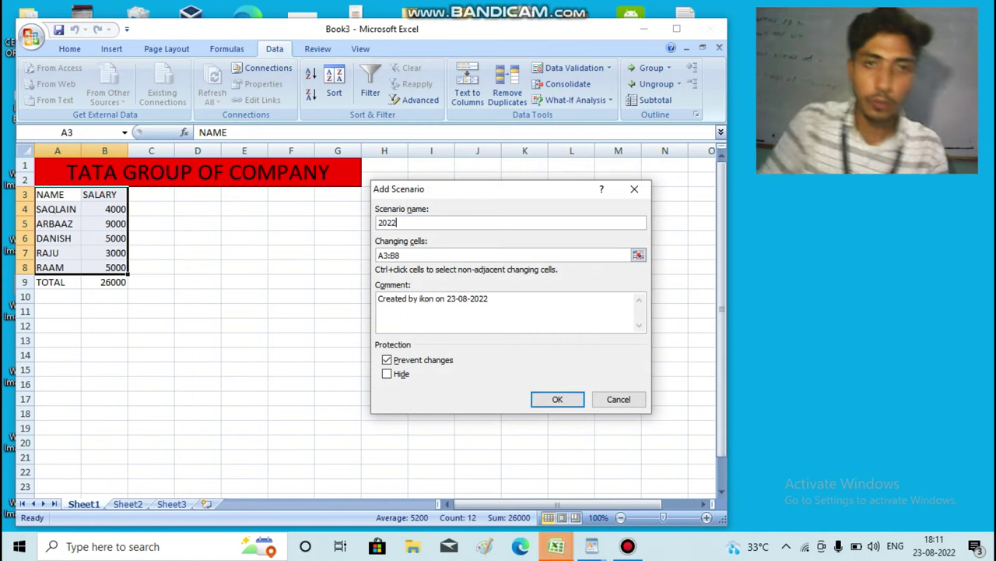
key("Return")
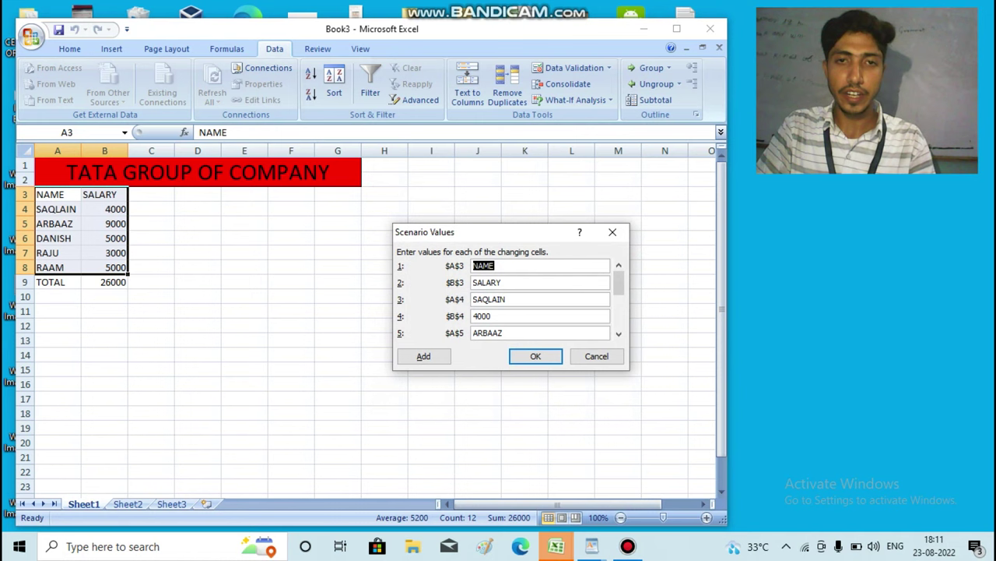
key("Tab")
key("Tab")
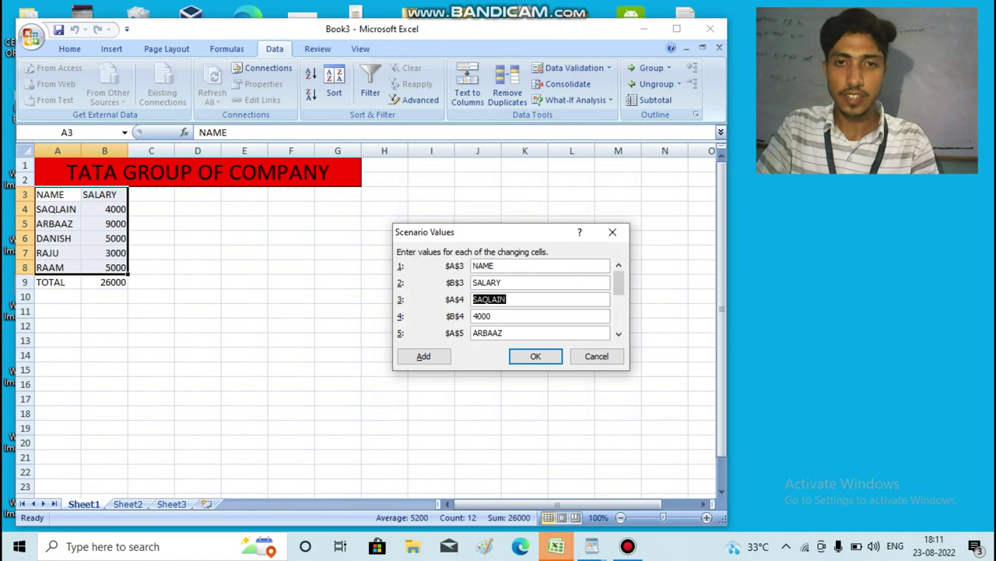
key("BackSpace")
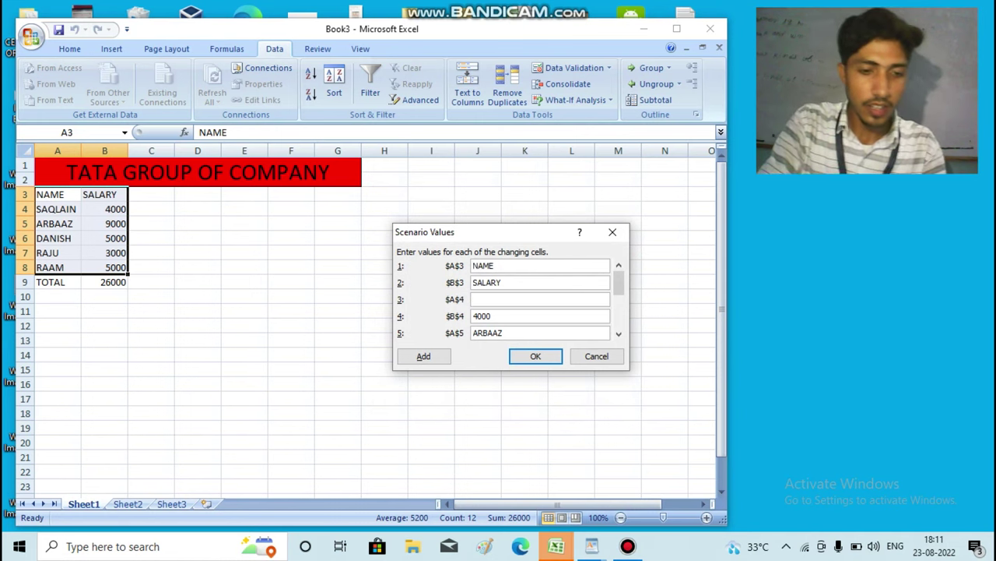
type("DA")
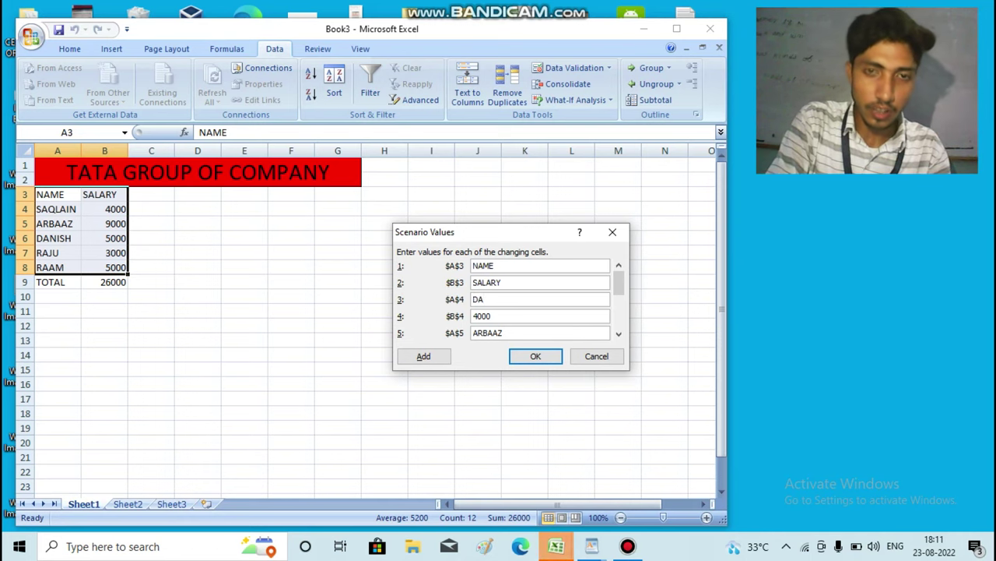
type("UD")
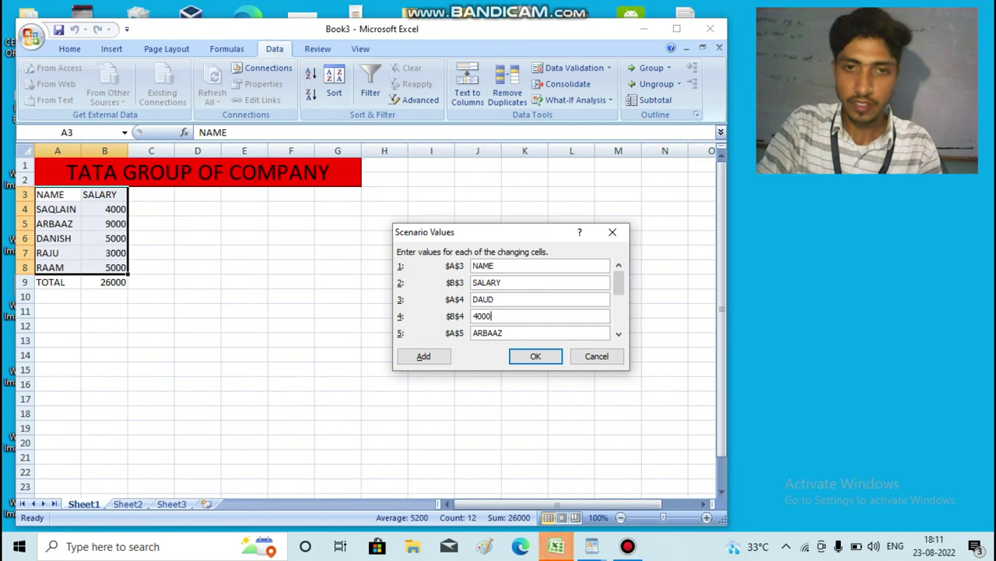
- Set the scenario's B4 salary to 6000 and B6 salary to 4000
key("BackSpace")
key("BackSpace")
key("BackSpace")
key("BackSpace")
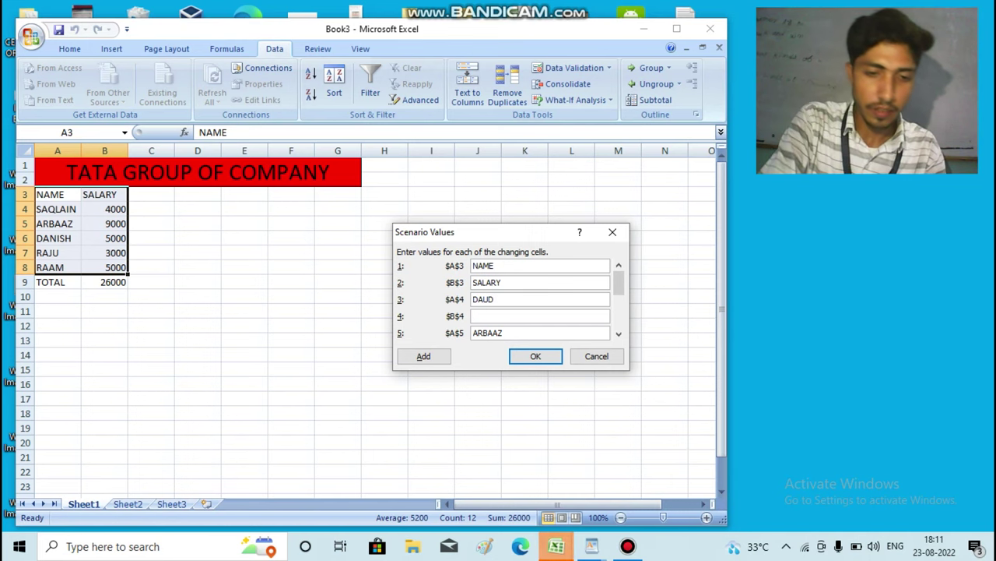
type("6000")
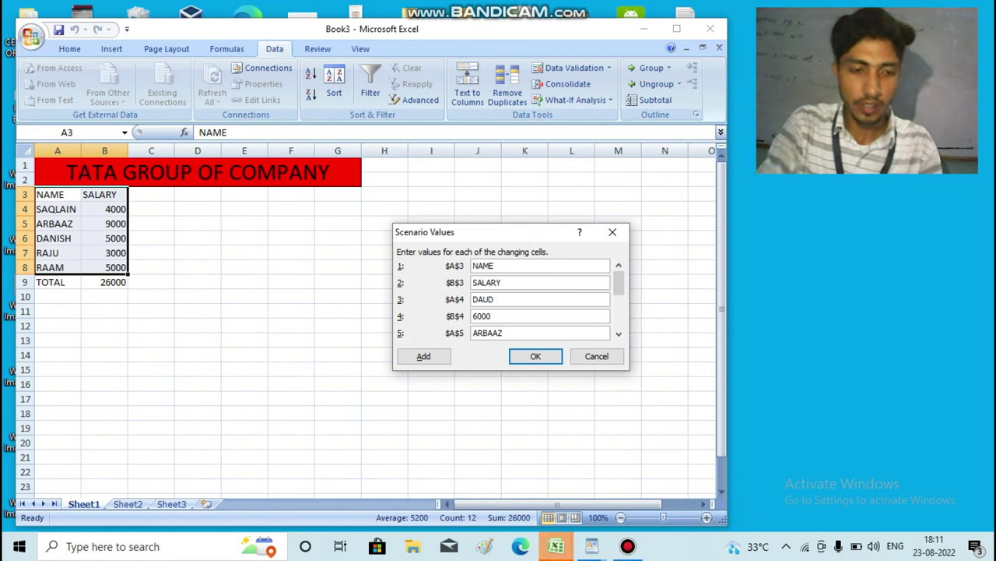
key("Tab")
key("Tab")
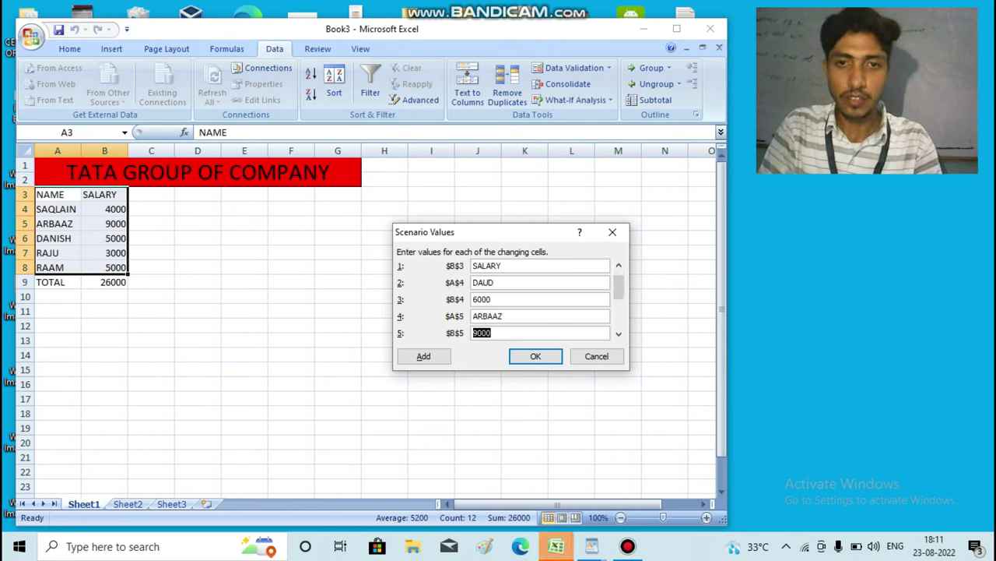
key("Tab")
key("Tab")
key("BackSpace")
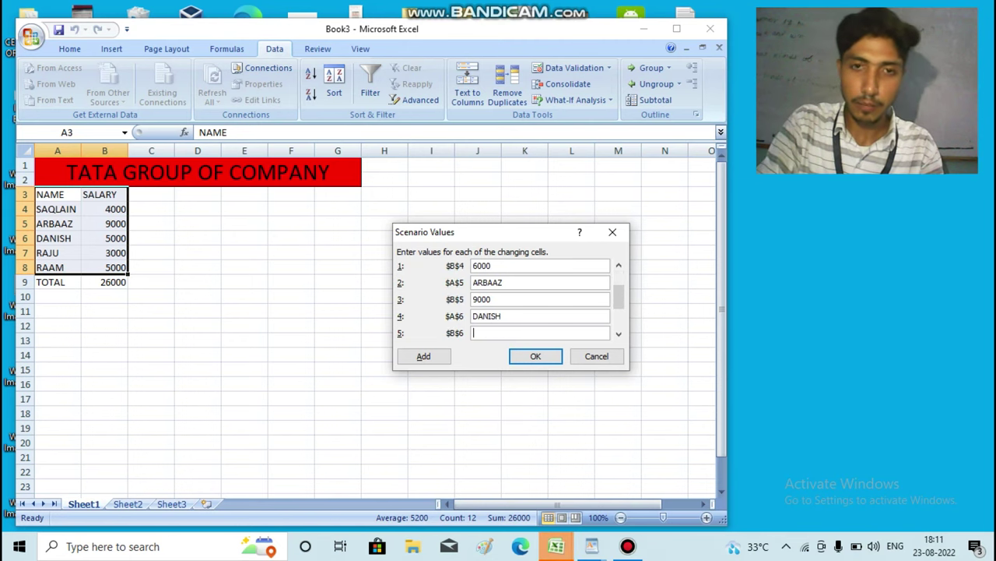
type("4000")
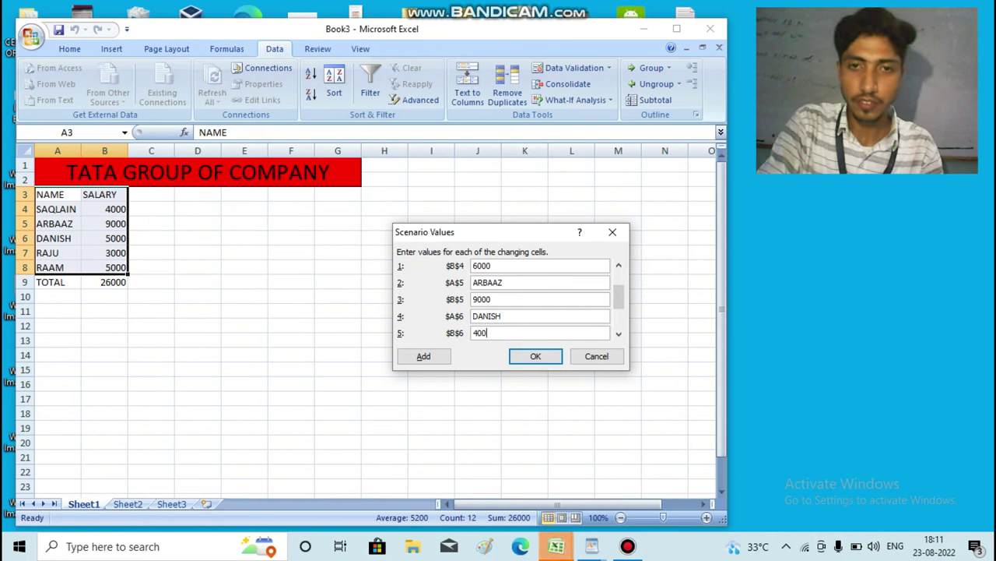
- Save the 2022 scenario, then start scenario 2019 and move to its B6 salary value
left_click(536, 355)
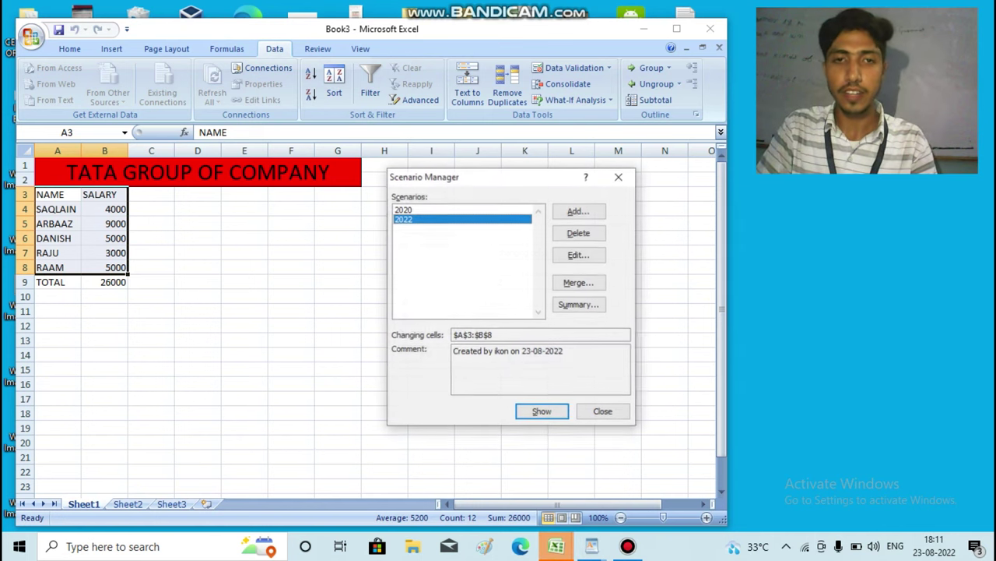
left_click(579, 211)
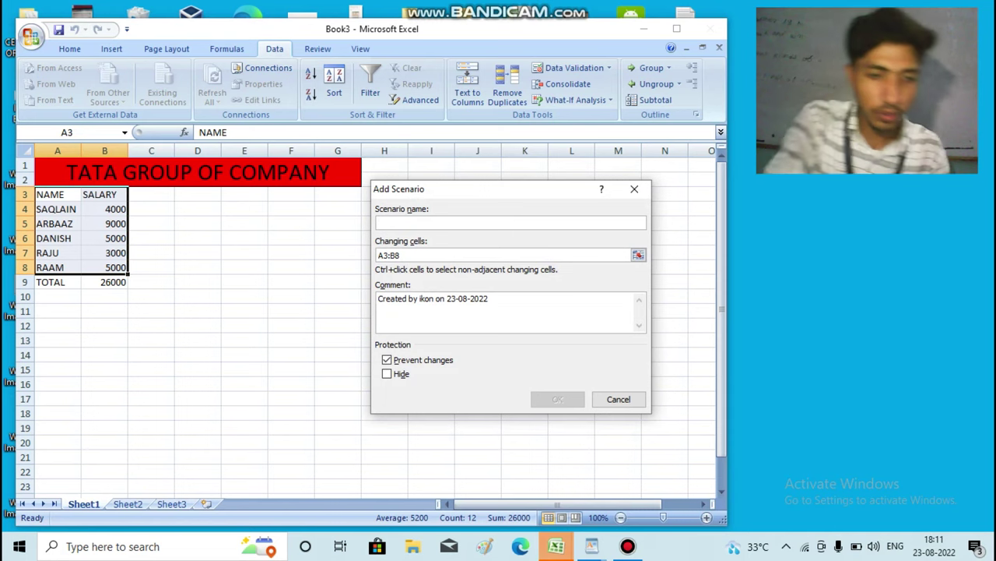
type("201")
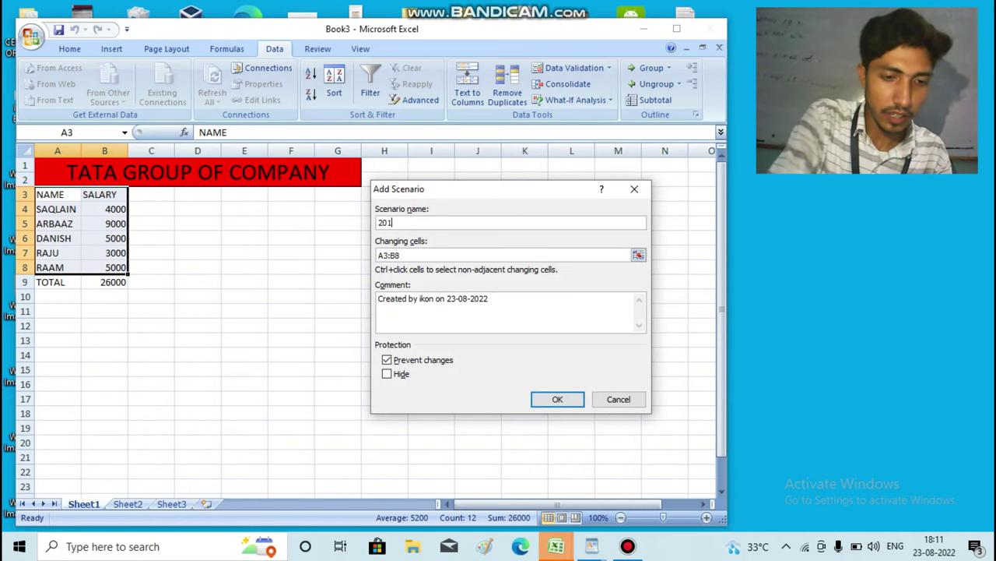
type("9")
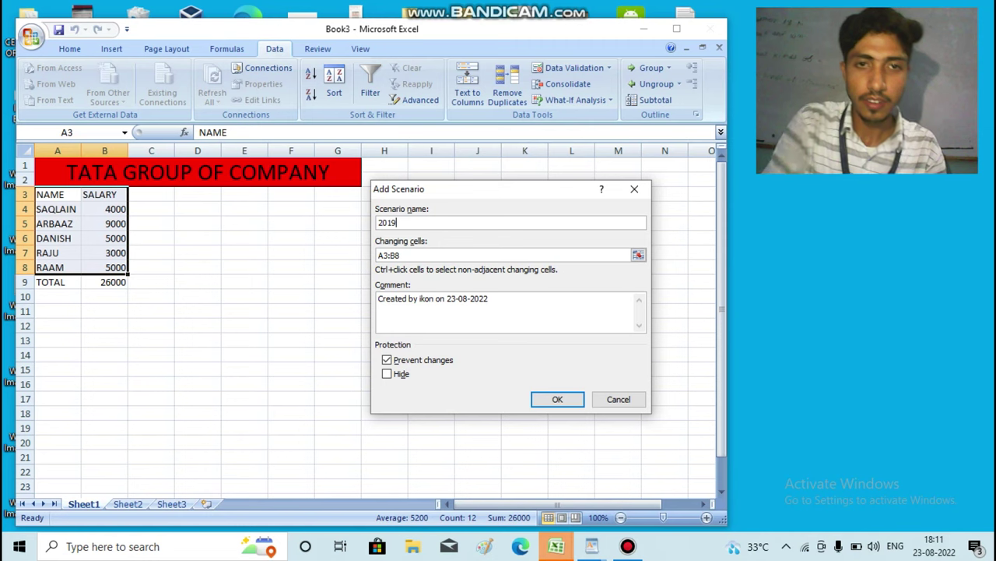
key("Return")
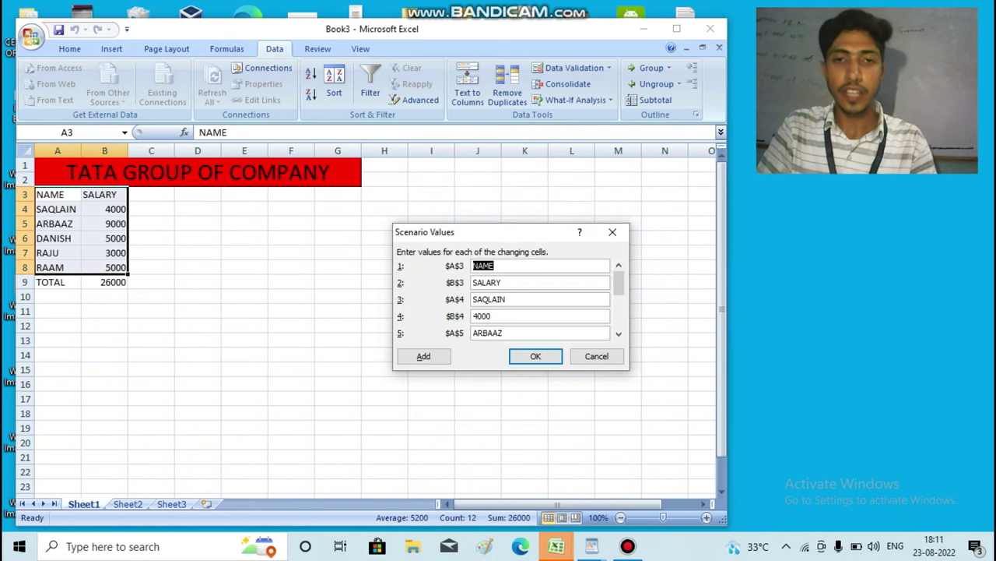
key("Tab")
key("Tab")
key("Tab")
key("Tab")
key("Tab")
key("Tab")
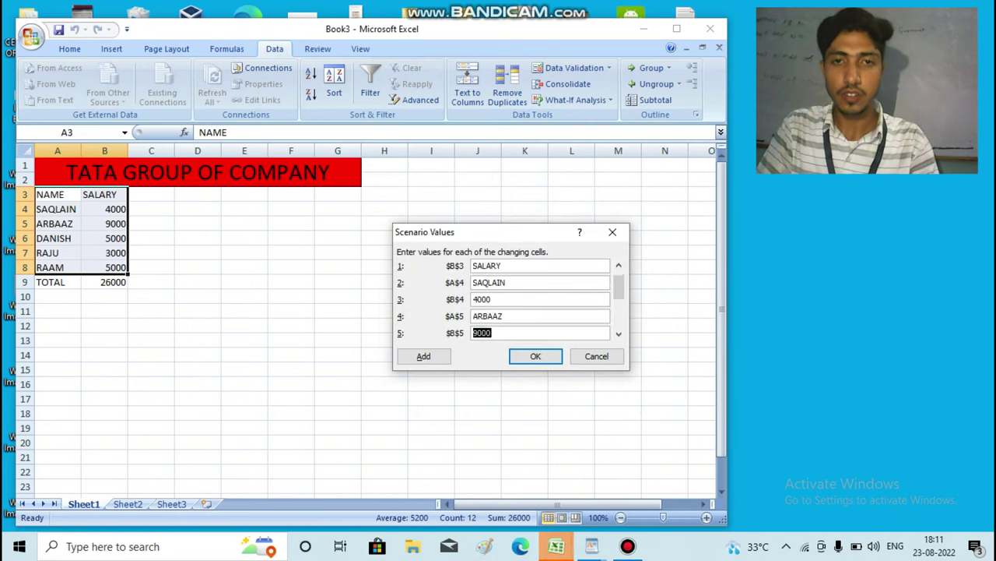
key("Tab")
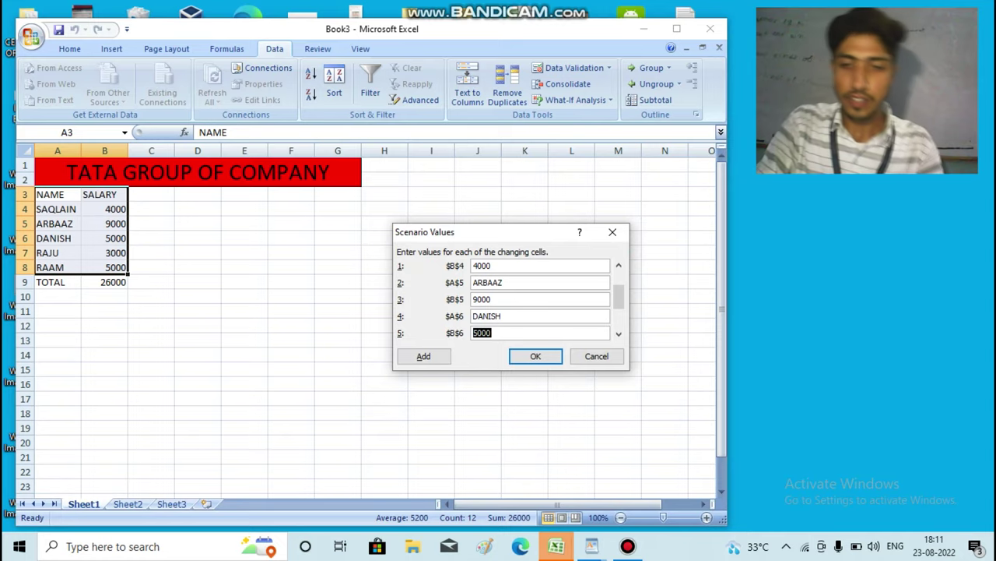